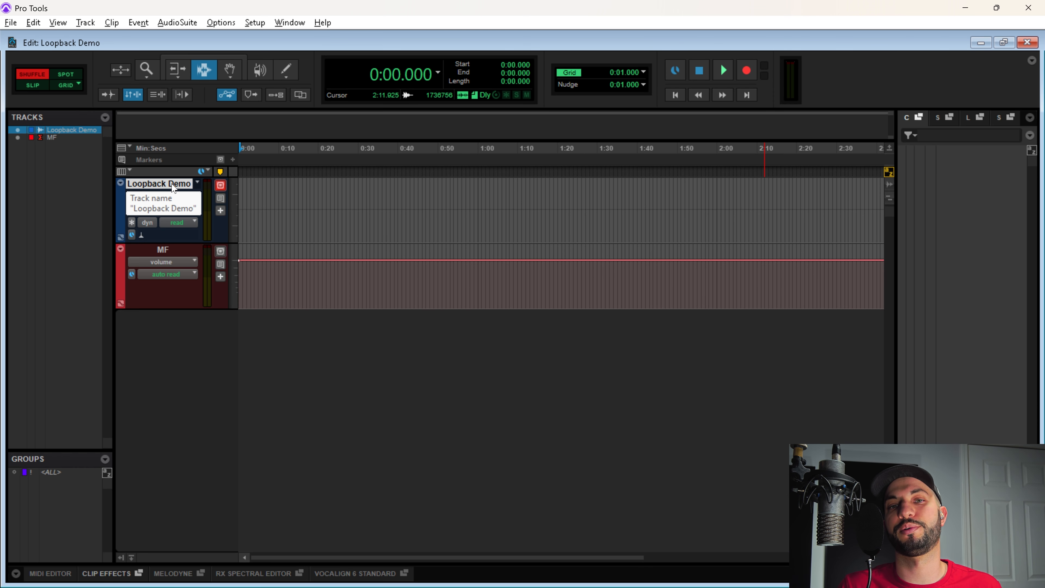
# Select the MF track and switch to the Mix window to show its channel strips
pyautogui.click(178, 251)
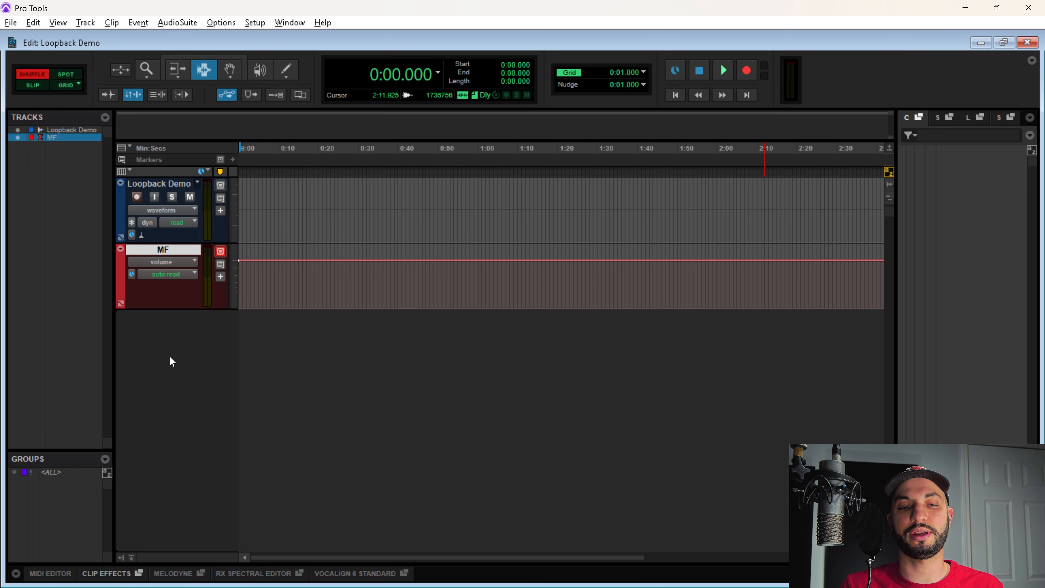
pyautogui.hotkey('ctrl', '=')
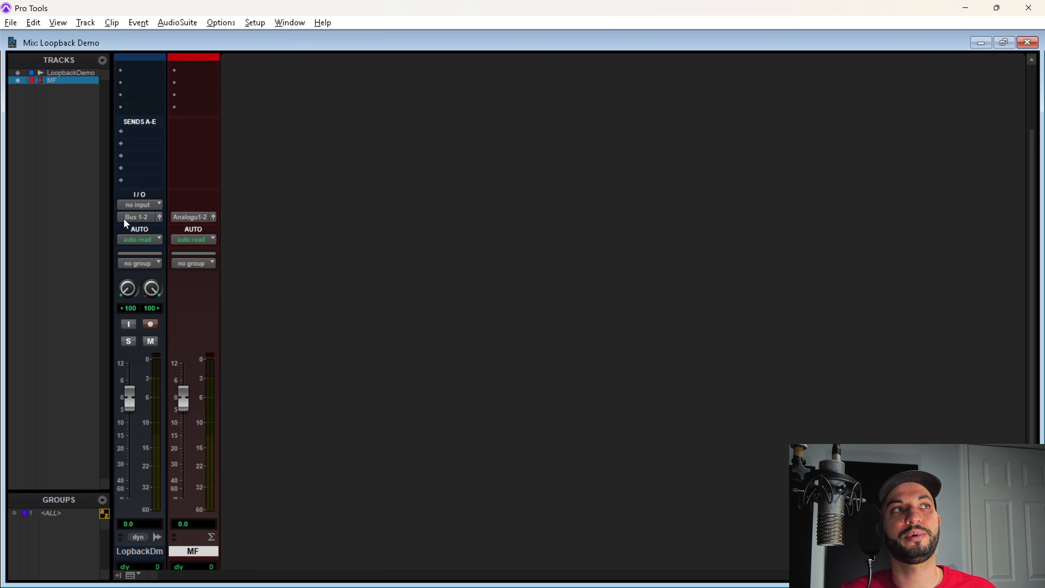
pyautogui.click(125, 222)
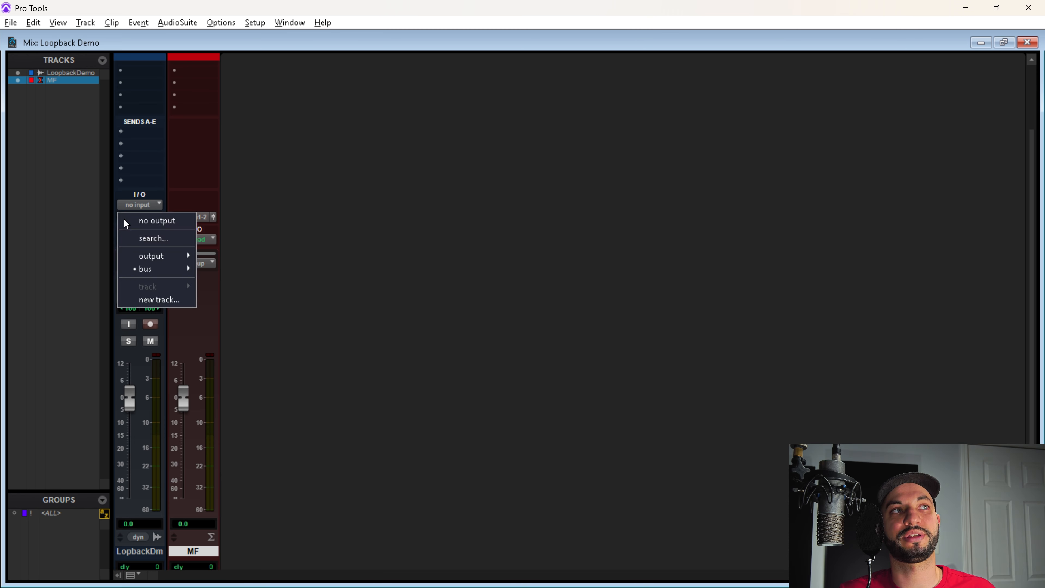
pyautogui.moveTo(154, 274)
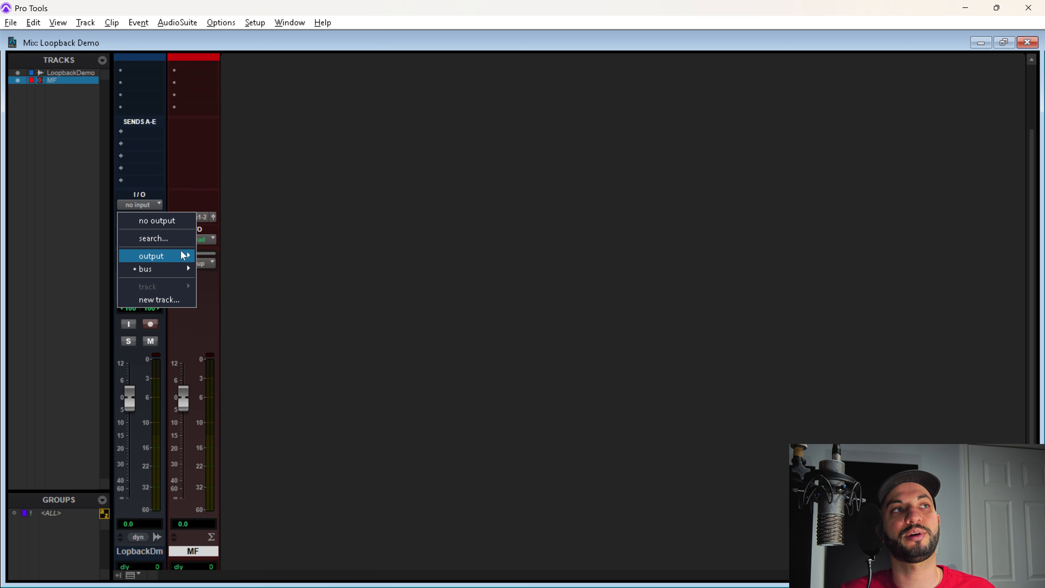
pyautogui.moveTo(183, 258)
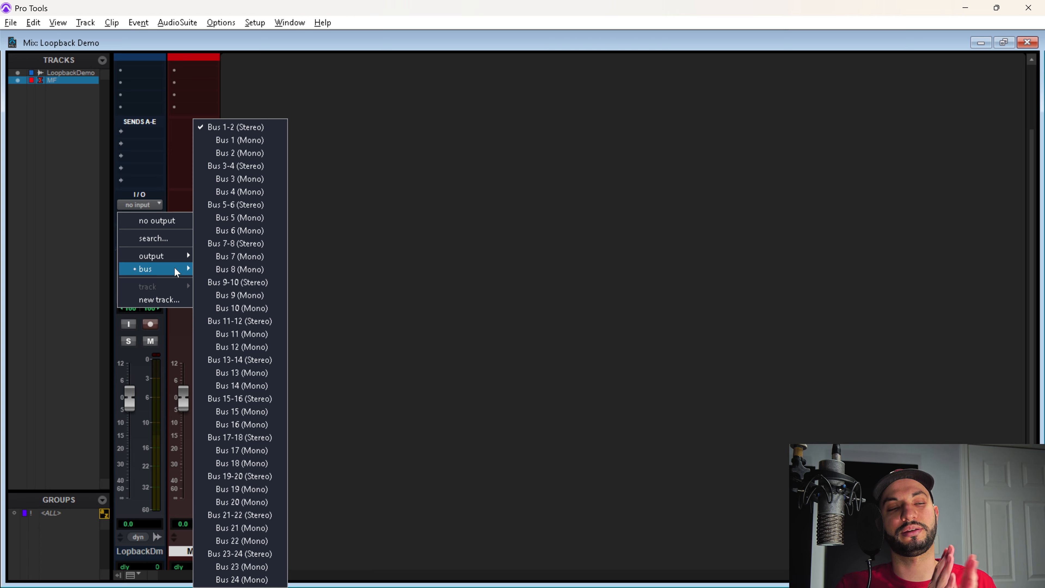
pyautogui.click(392, 259)
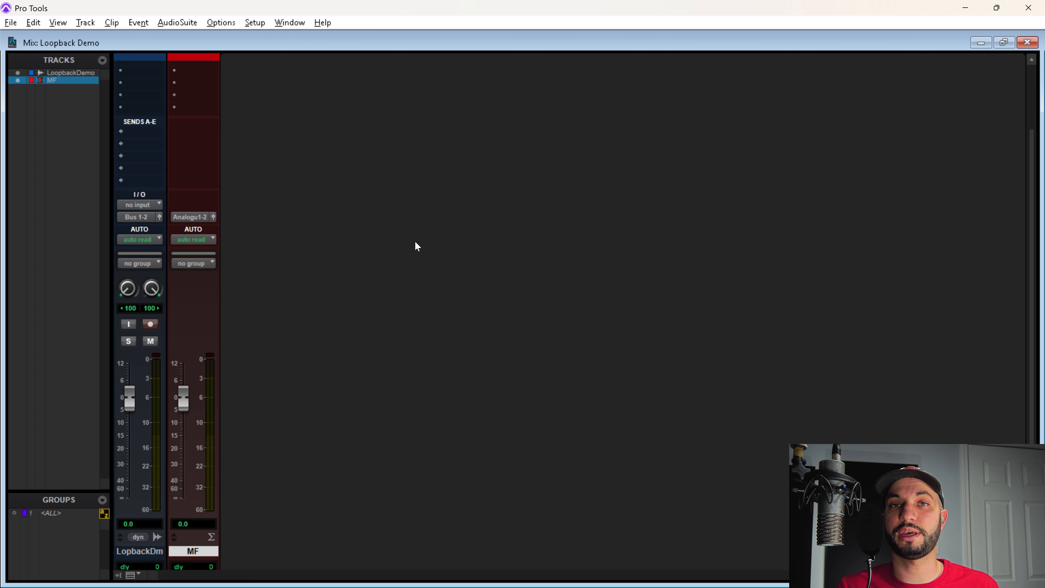
# Set Loopback Demo's input to Loop-back 1 (L)/Loop-back 2 (R) and confirm MF outputs to Analogue 1-2
pyautogui.click(142, 204)
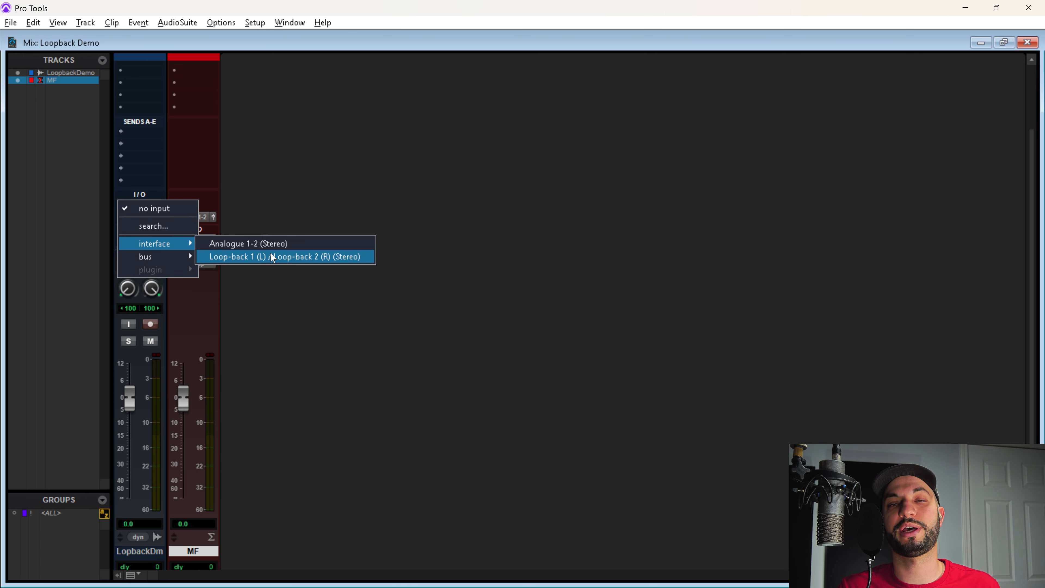
pyautogui.click(271, 257)
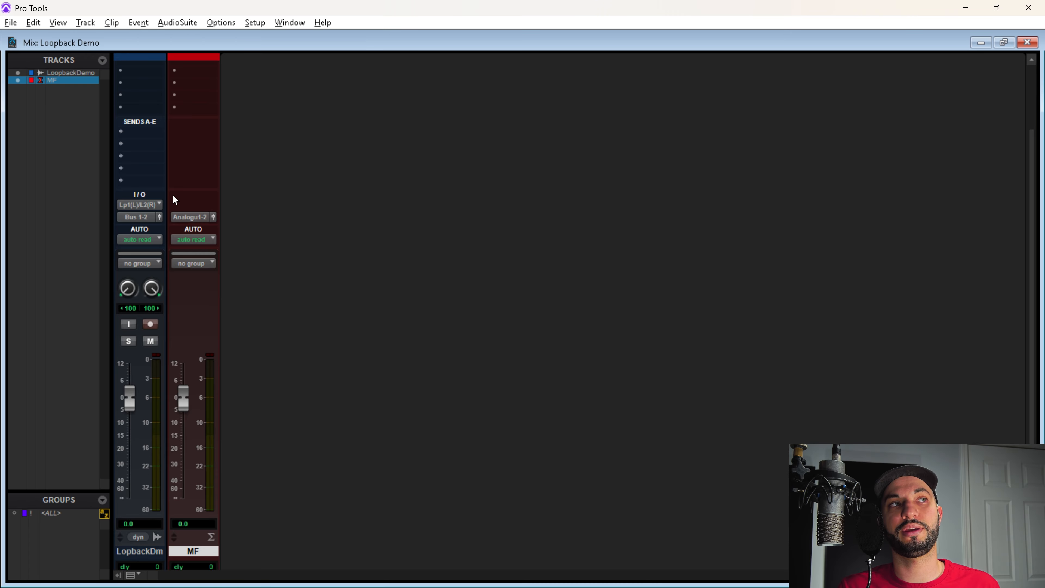
pyautogui.click(196, 220)
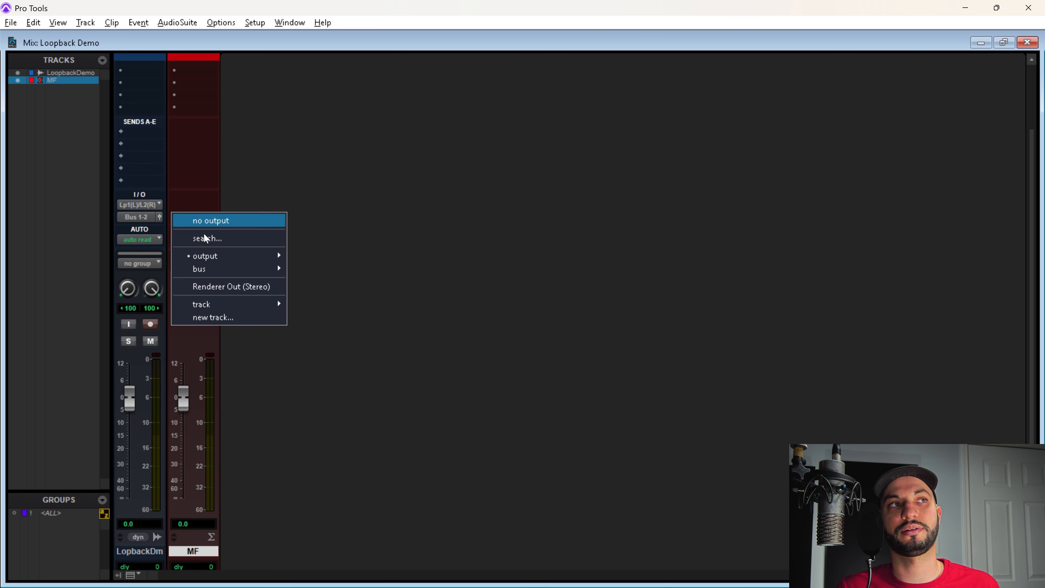
pyautogui.moveTo(230, 256)
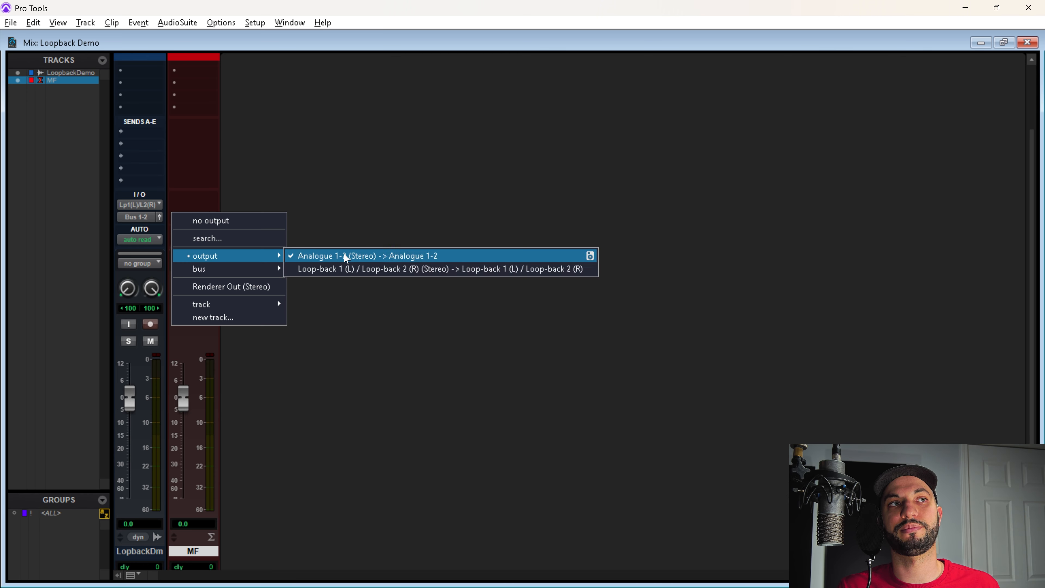
pyautogui.click(393, 177)
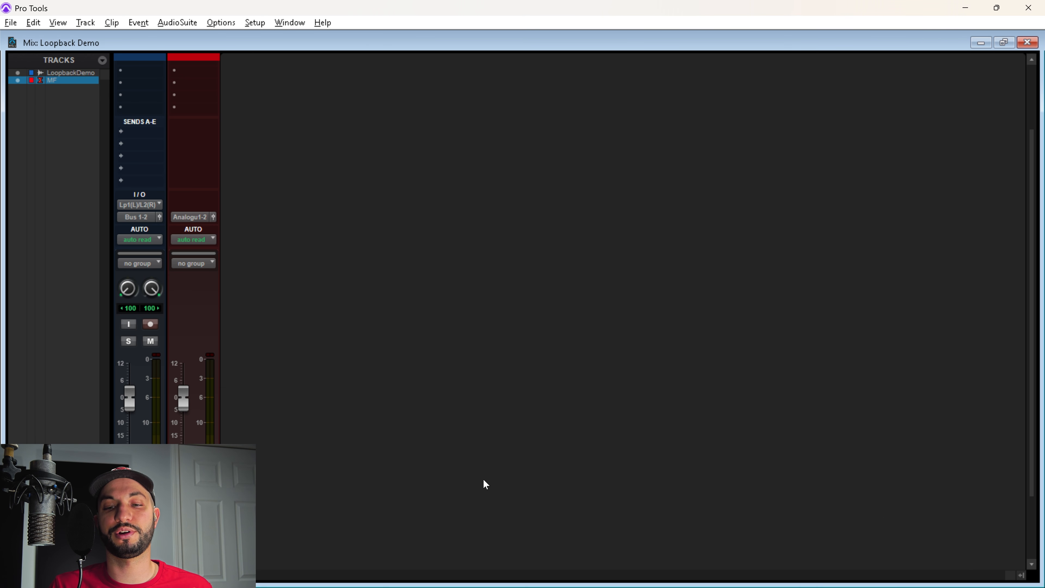
# Pull the MAIN OUTPUT 1|2 fader fully down in iD Loop-back Mixer, then return to Pro Tools
pyautogui.moveTo(882, 581)
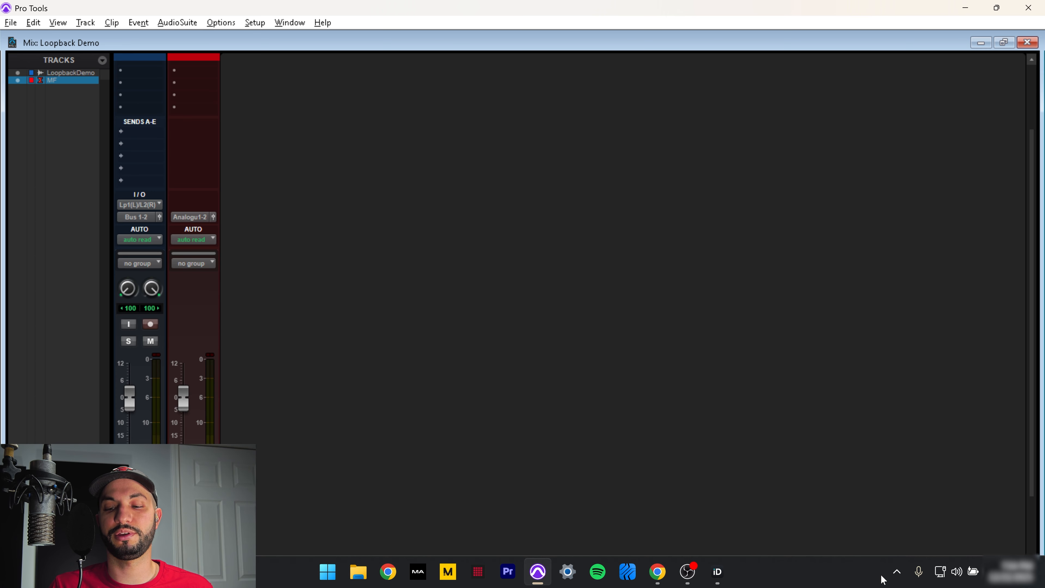
pyautogui.click(896, 572)
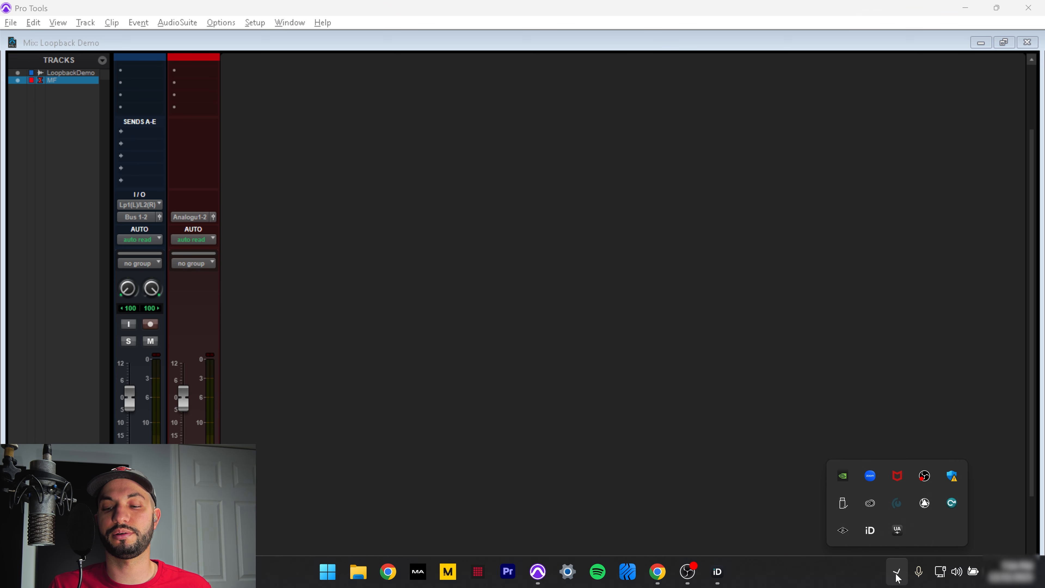
pyautogui.click(869, 531)
pyautogui.rightClick(869, 530)
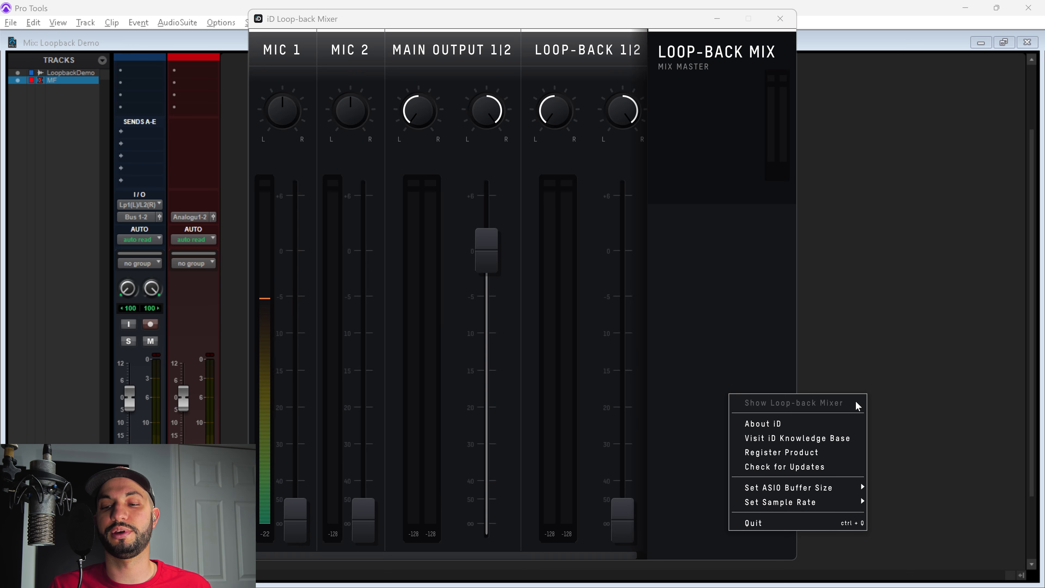
pyautogui.click(747, 295)
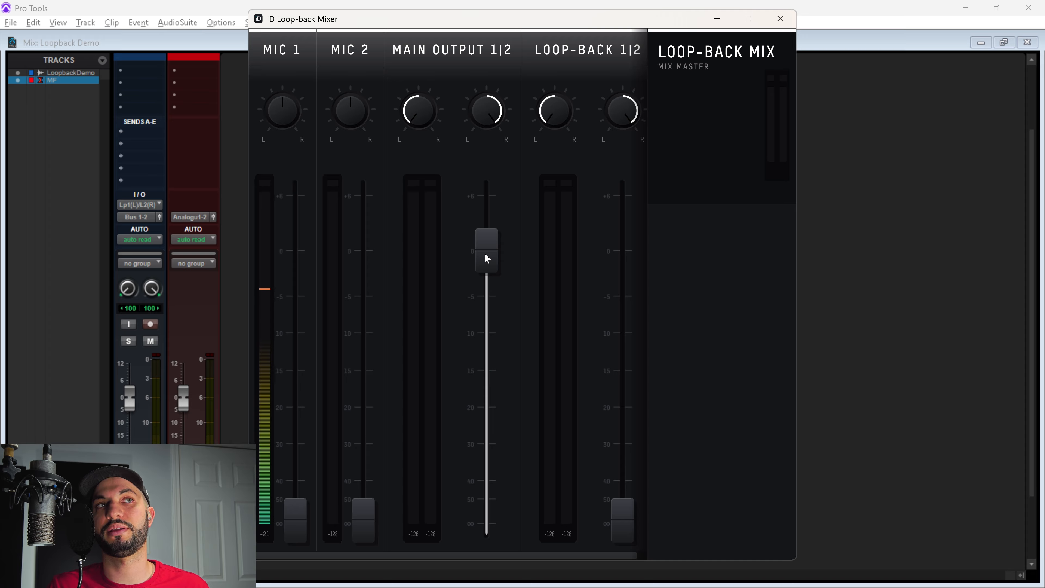
pyautogui.moveTo(486, 258); pyautogui.dragTo(515, 544)
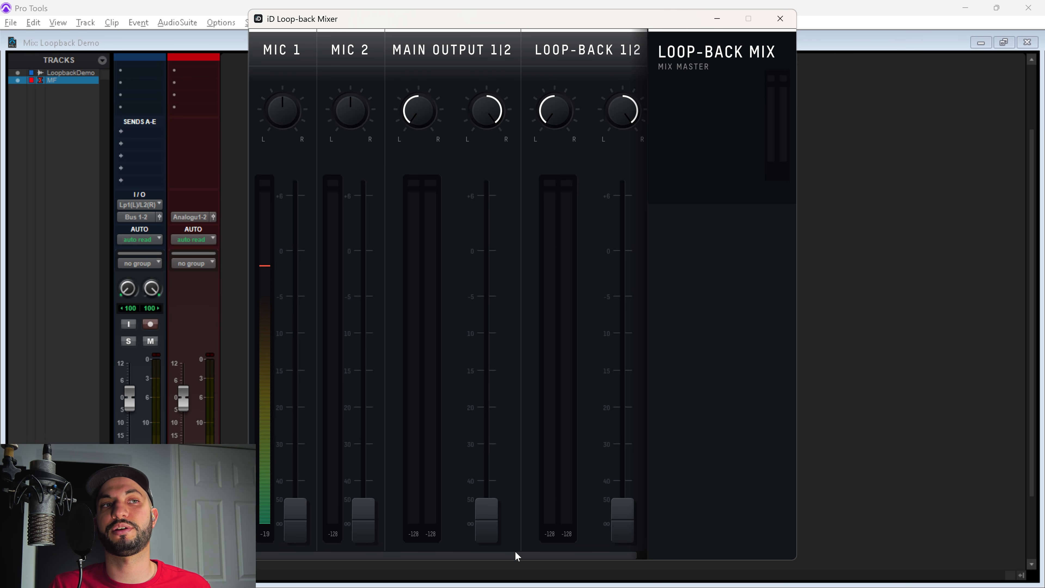
pyautogui.click(855, 260)
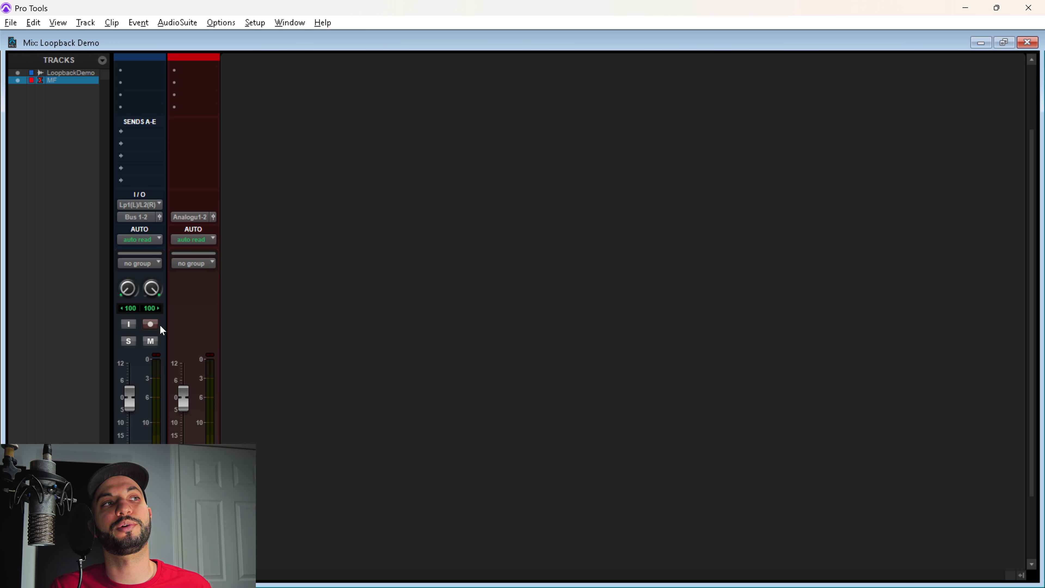
# Record-arm Loopback Demo, select it in the Edit window, and switch to the YouTube video in Chrome
pyautogui.click(150, 325)
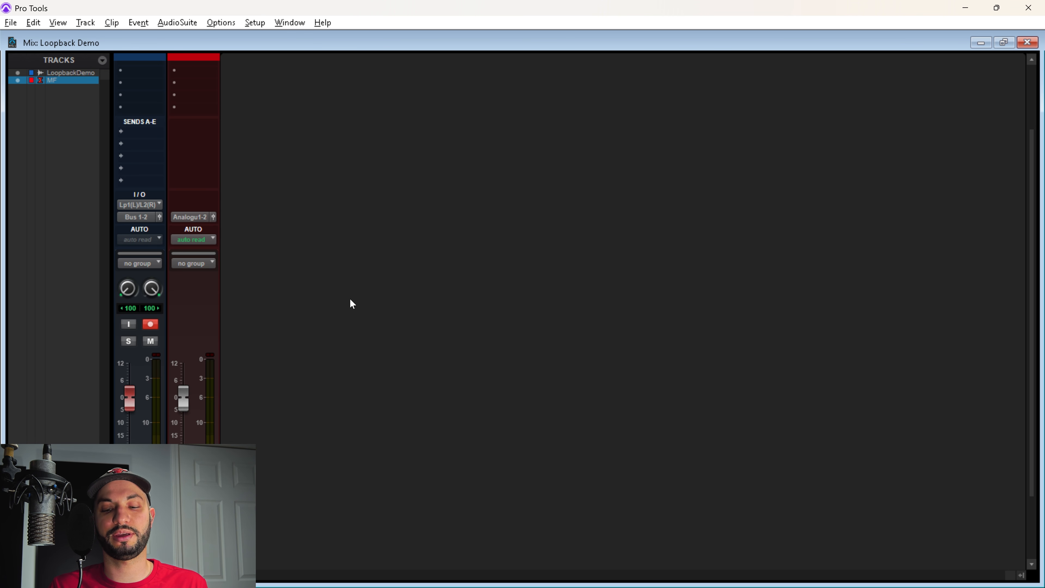
pyautogui.hotkey('ctrl', '=')
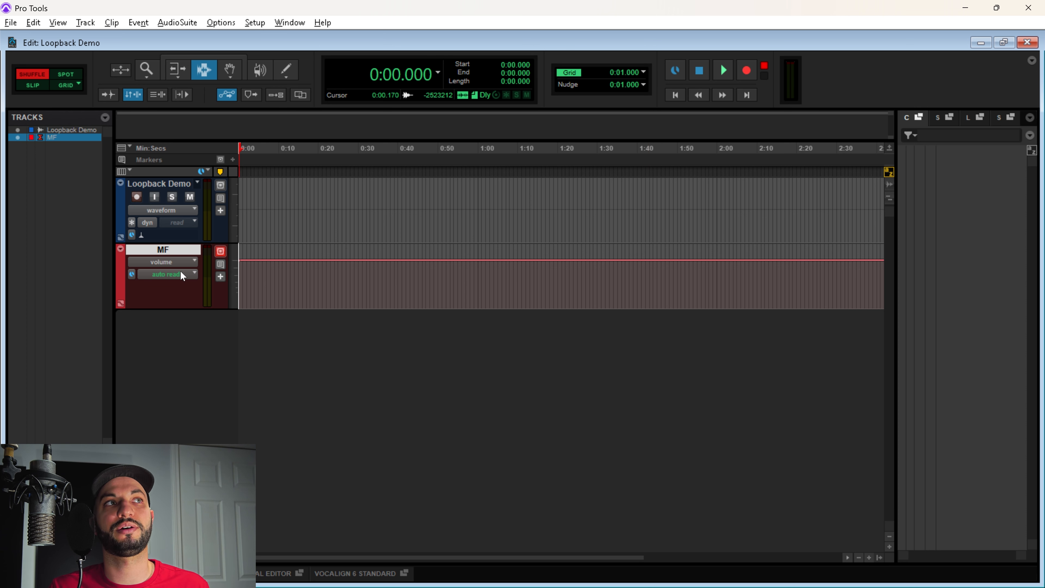
pyautogui.click(174, 186)
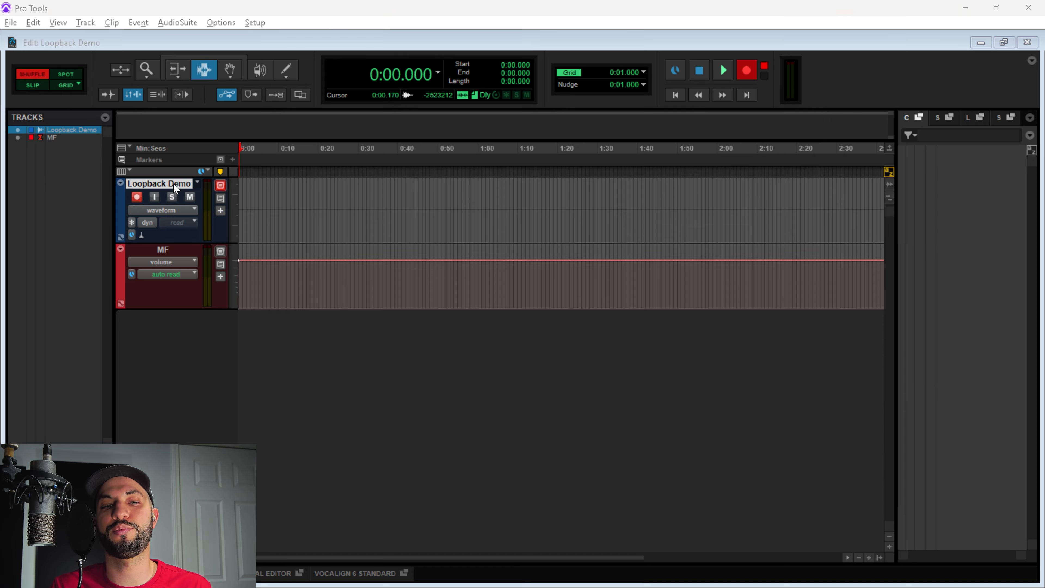
pyautogui.hotkey('alt', 'Tab')
pyautogui.press('Tab')
pyautogui.press('Tab')
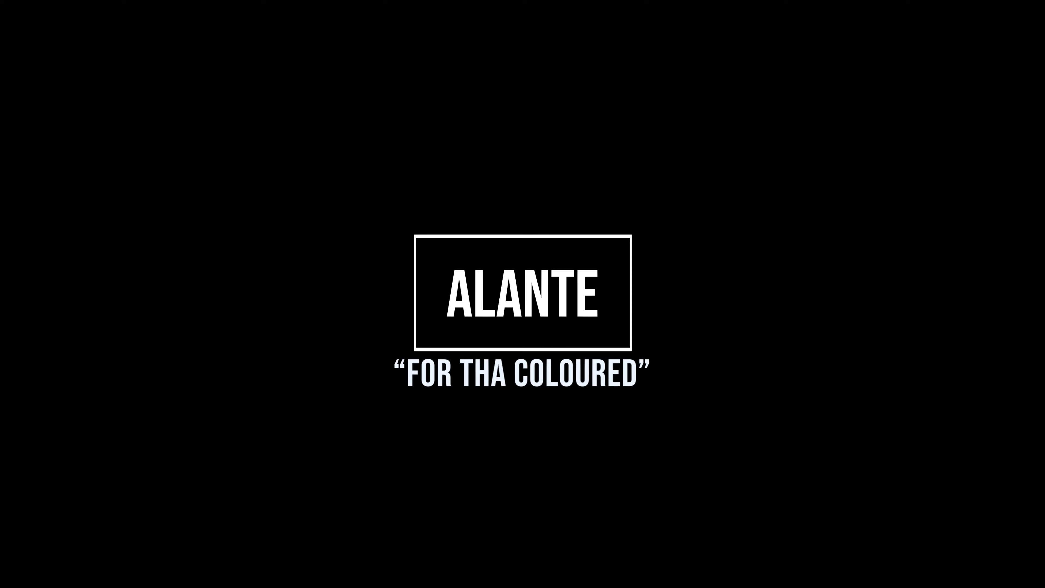
pyautogui.moveTo(378, 585)
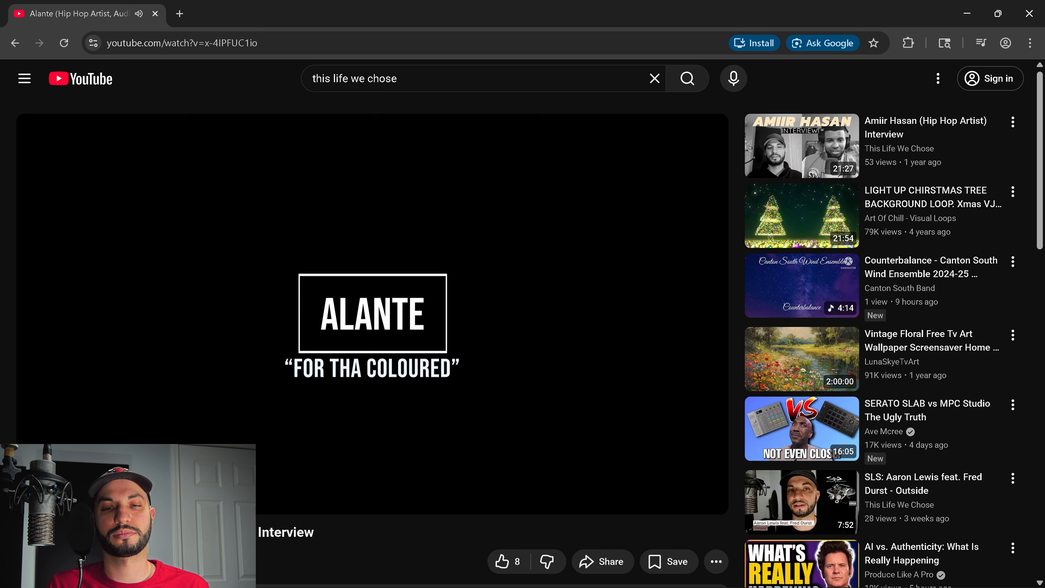
# Play the Alante video while checking loop-back levels in the iD mixer, then return to Pro Tools
pyautogui.hotkey('alt', 'Tab')
pyautogui.hotkey('alt', 'Tab')
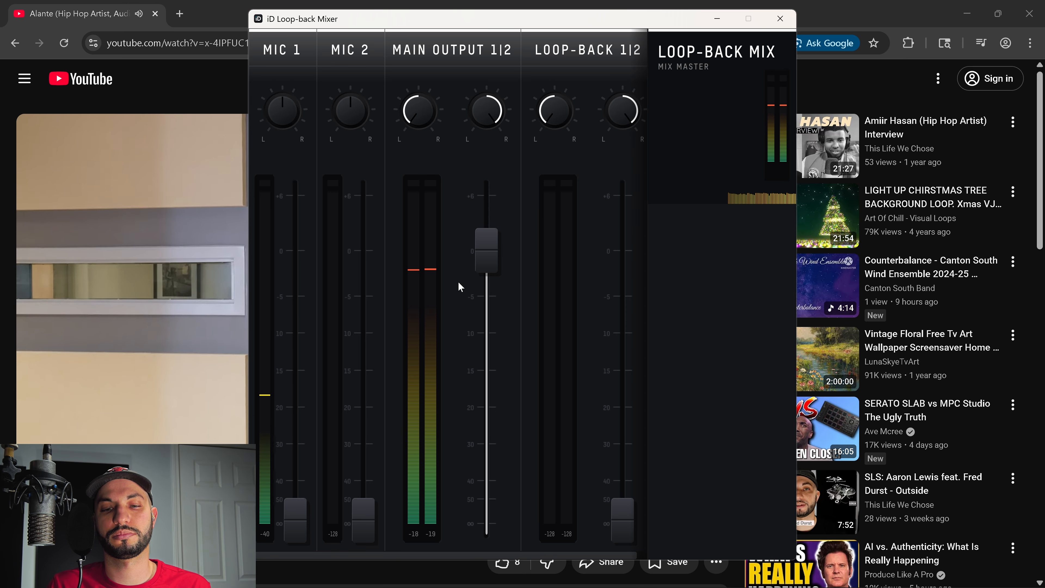
pyautogui.hotkey('alt', 'Tab')
pyautogui.hotkey('alt', 'Tab')
pyautogui.hotkey('shift', 'r')
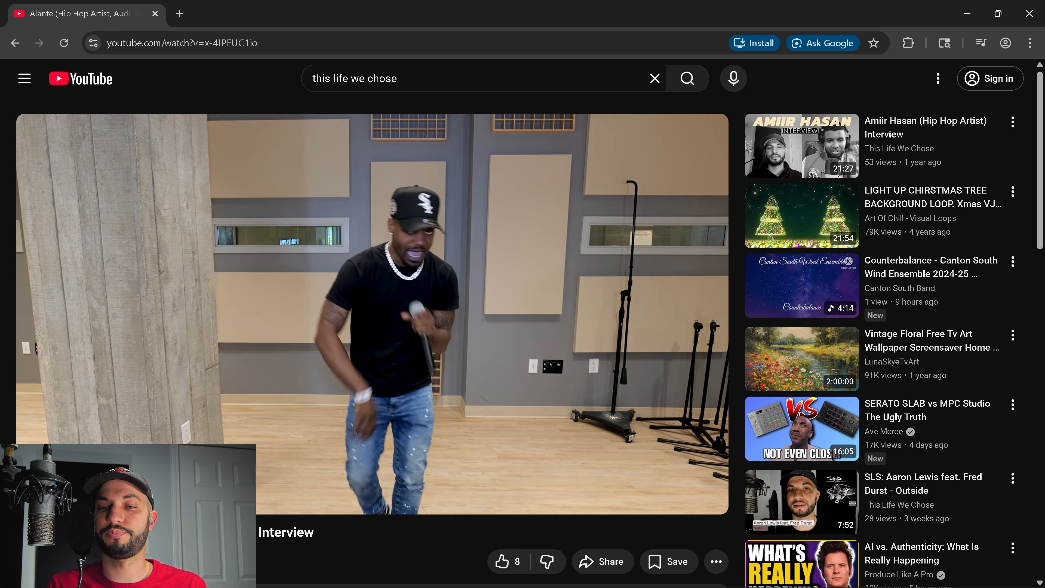
pyautogui.hotkey('alt', 'Tab')
pyautogui.hotkey('alt', 'Tab')
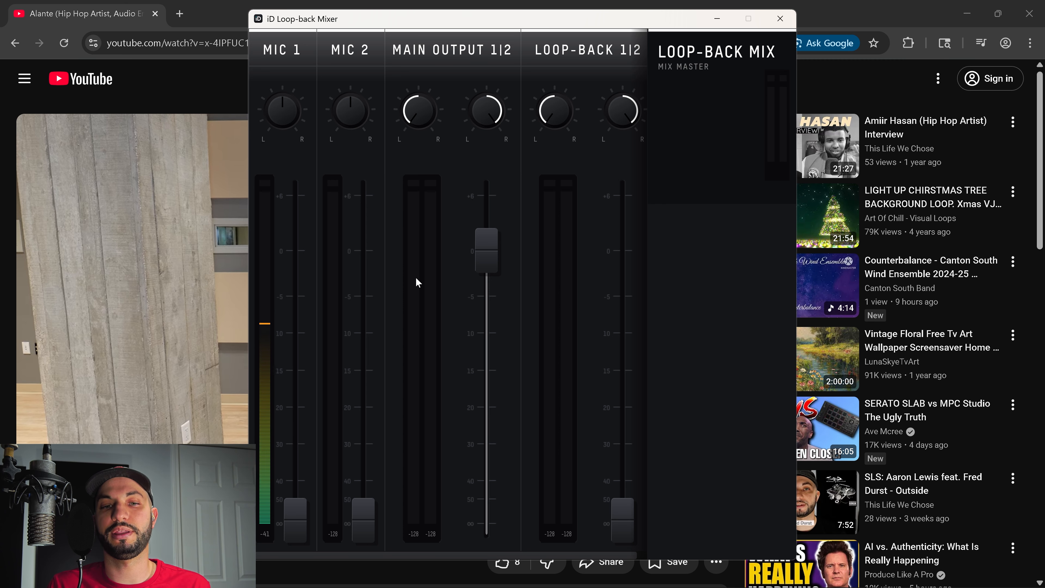
pyautogui.hotkey('alt', 'Tab')
pyautogui.hotkey('alt', 'Tab')
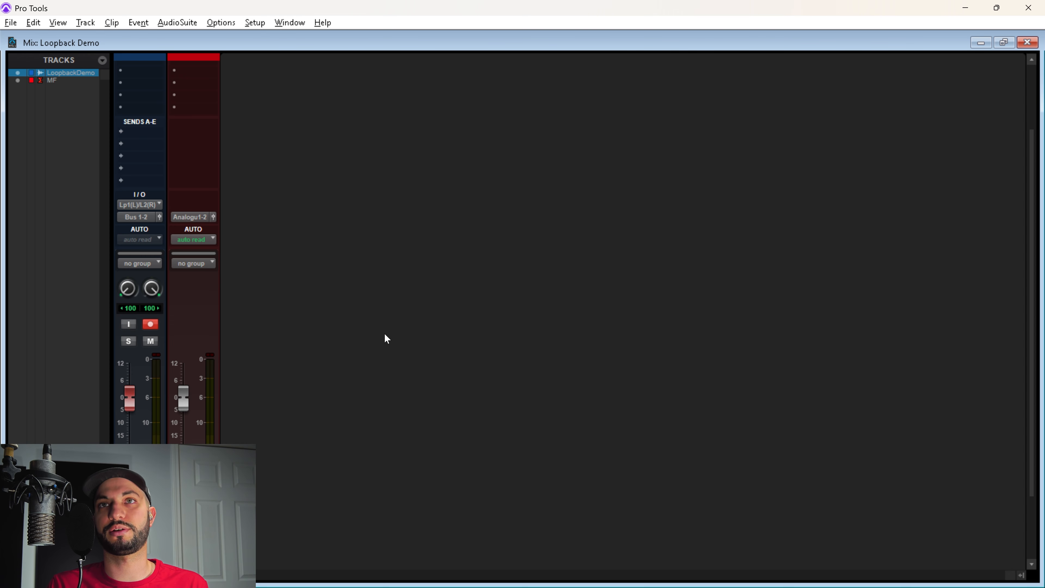
# Start recording on Loopback Demo from the Edit window and bring the Alante video to the front
pyautogui.hotkey('ctrl', '=')
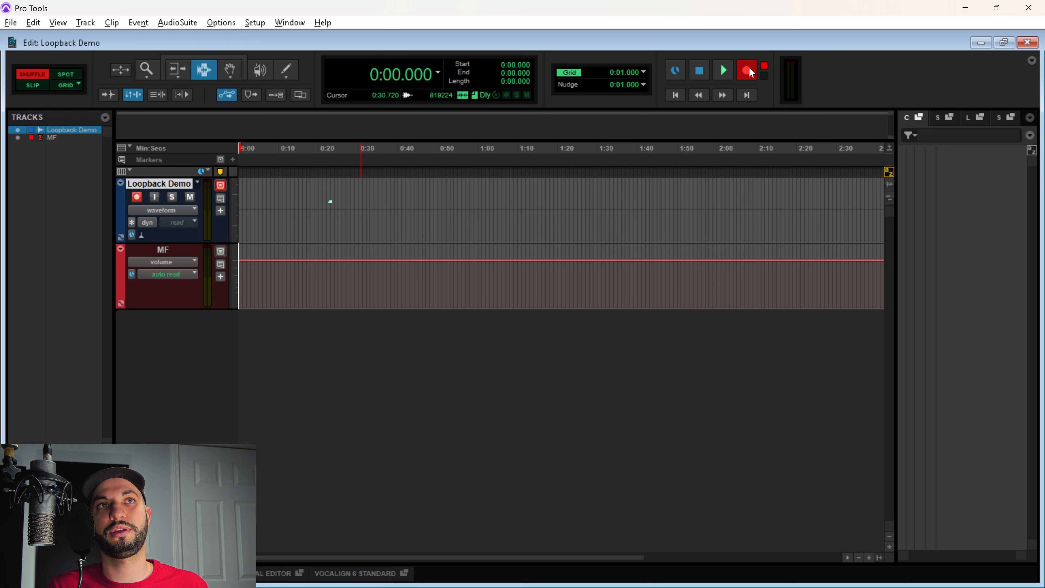
pyautogui.click(723, 72)
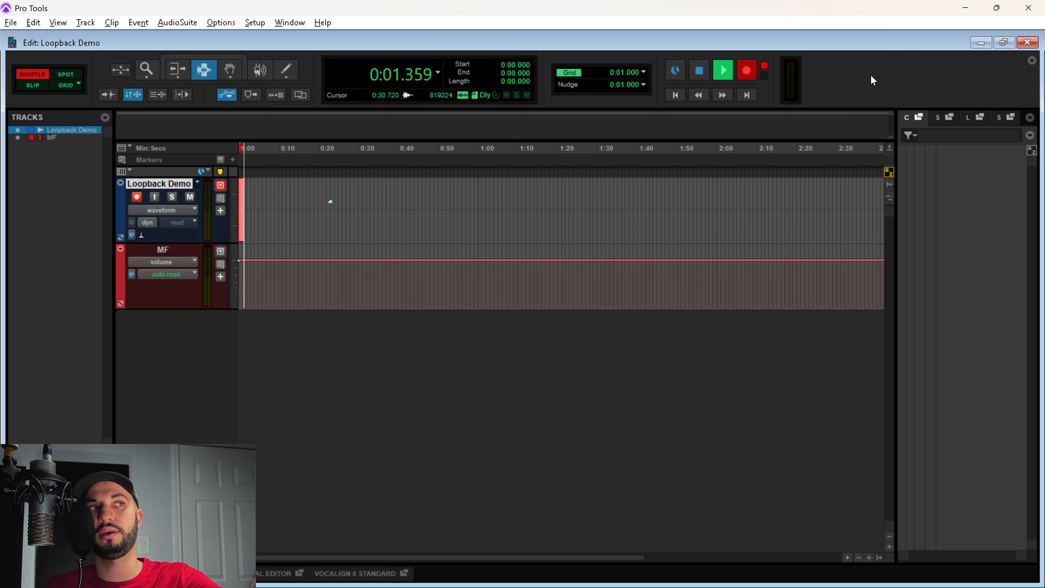
pyautogui.hotkey('alt', 'Tab')
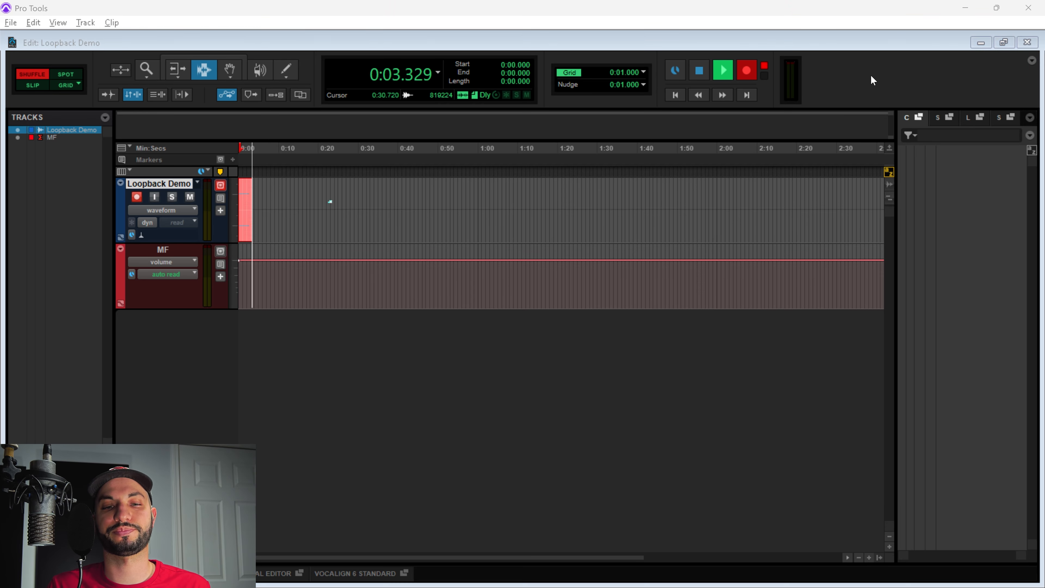
pyautogui.hotkey('alt', 'Tab')
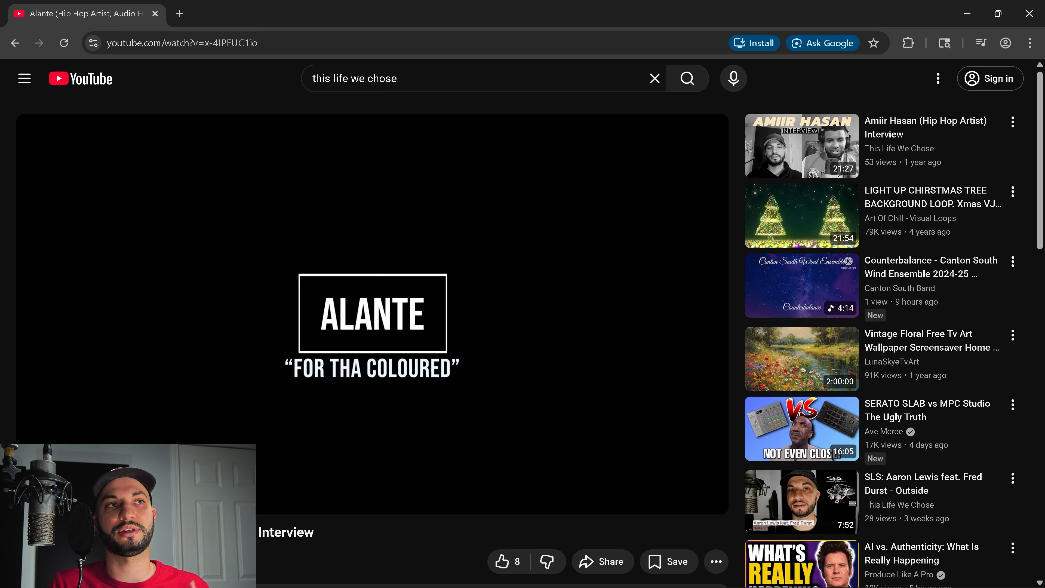
# Let the Alante interview video play through its studio performance while Pro Tools records
pyautogui.moveTo(43, 495)
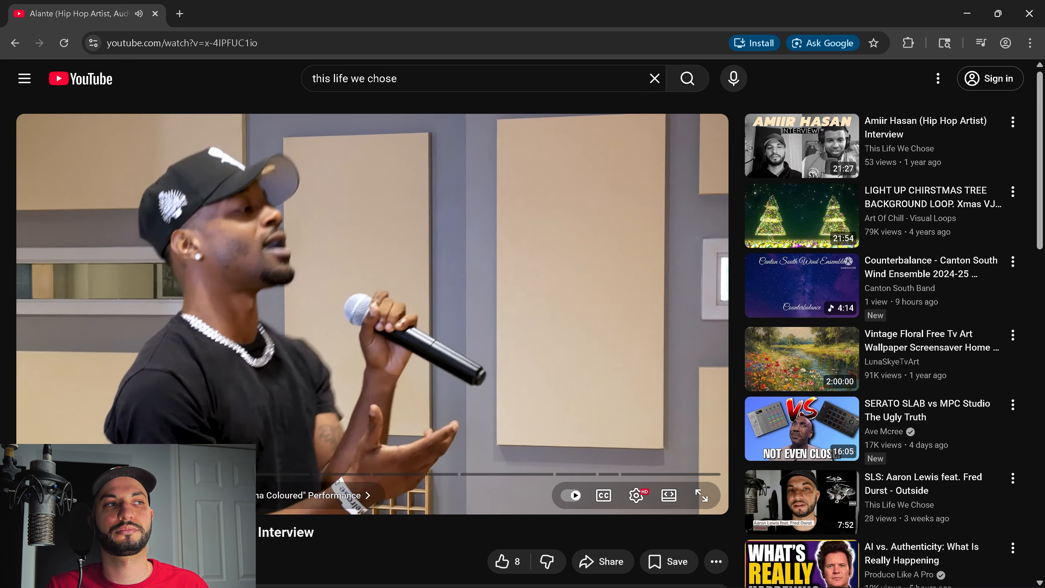
# Stop the recording in Pro Tools and disarm the Loopback Demo track
pyautogui.hotkey('alt', 'Tab')
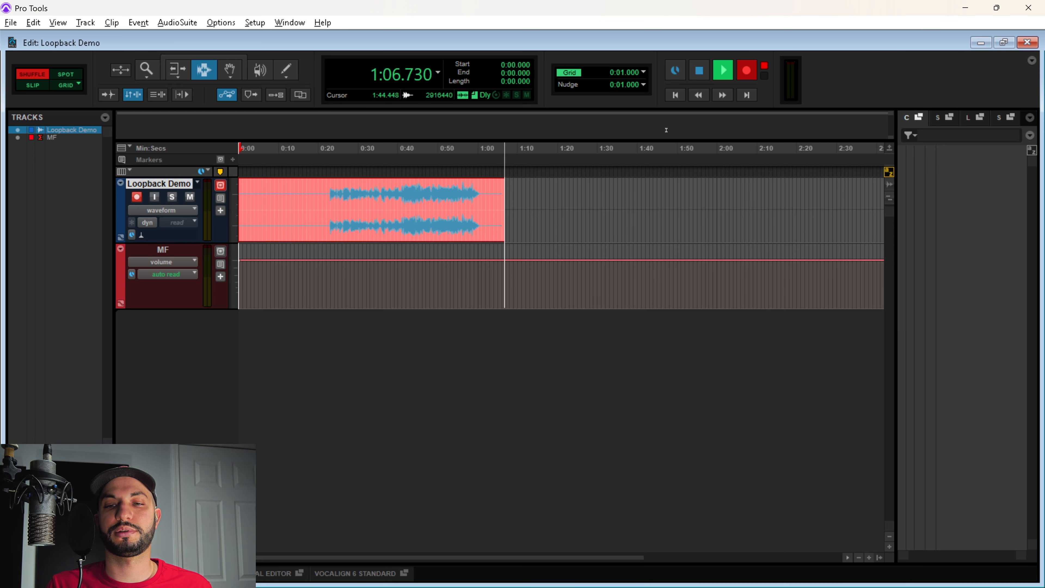
pyautogui.click(698, 71)
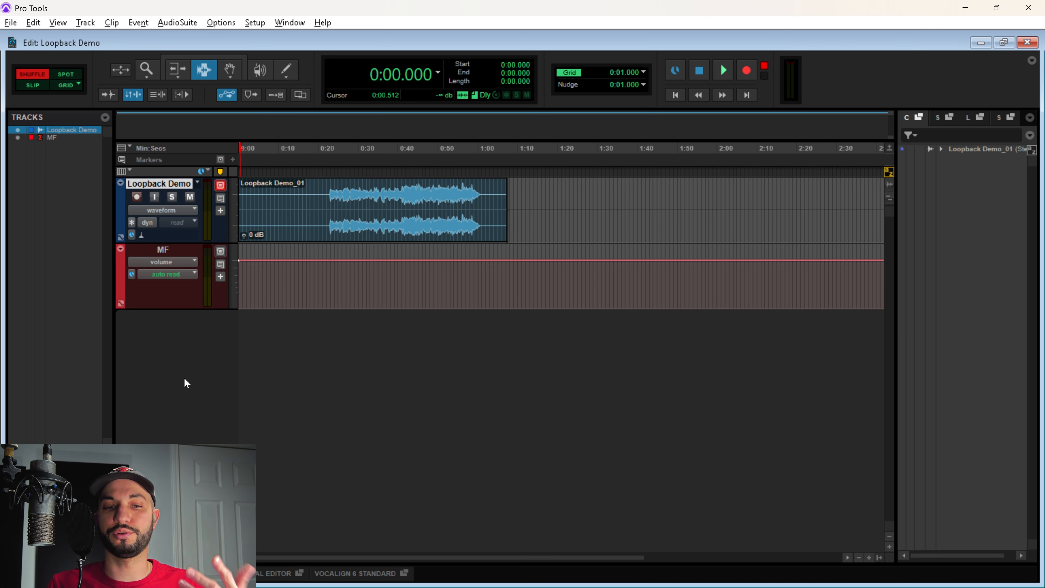
pyautogui.click(137, 197)
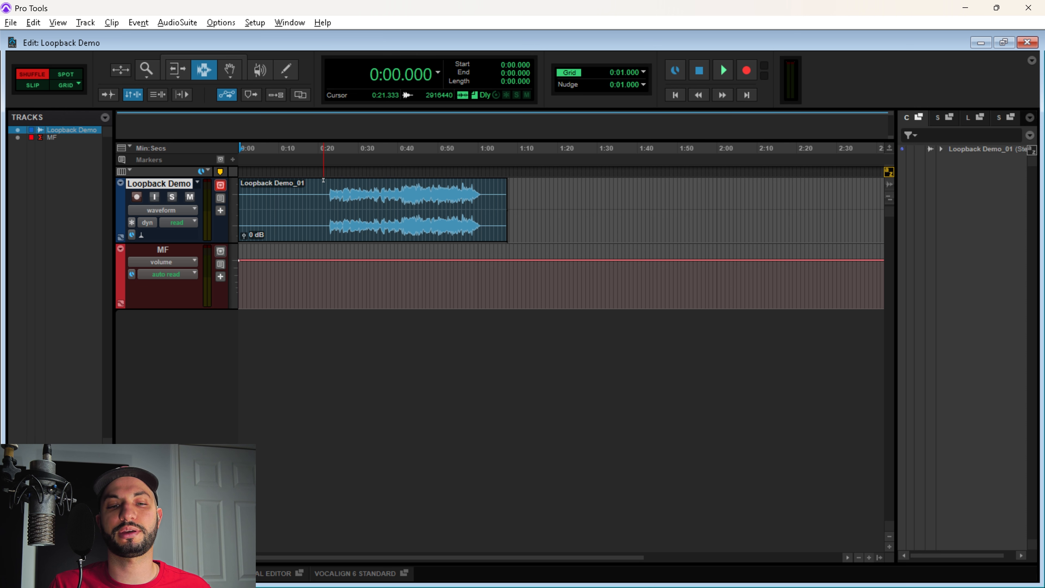
# Split the clip at 0:22.485 and delete the silent lead-in so the audio starts at 0:00
pyautogui.click(324, 189)
pyautogui.hotkey('ctrl', ']')
pyautogui.hotkey('ctrl', ']')
pyautogui.hotkey('ctrl', ']')
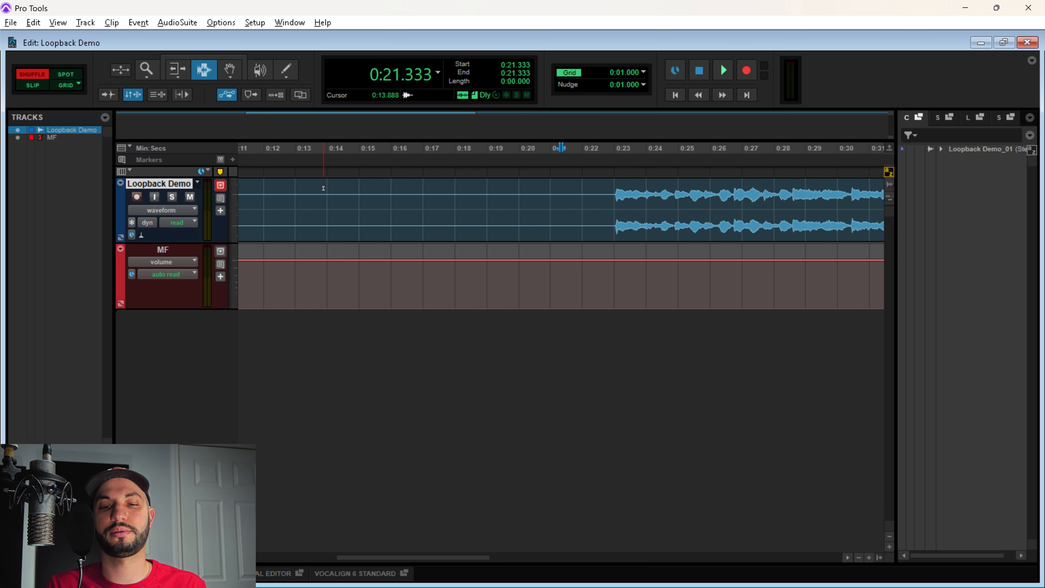
pyautogui.click(597, 200)
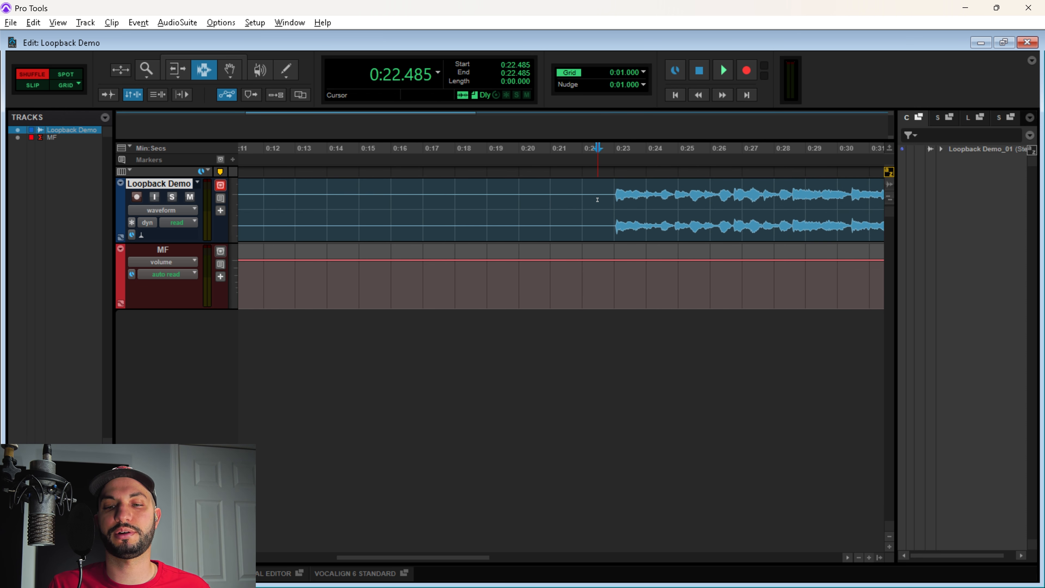
pyautogui.hotkey('ctrl', 'e')
pyautogui.doubleClick(594, 201)
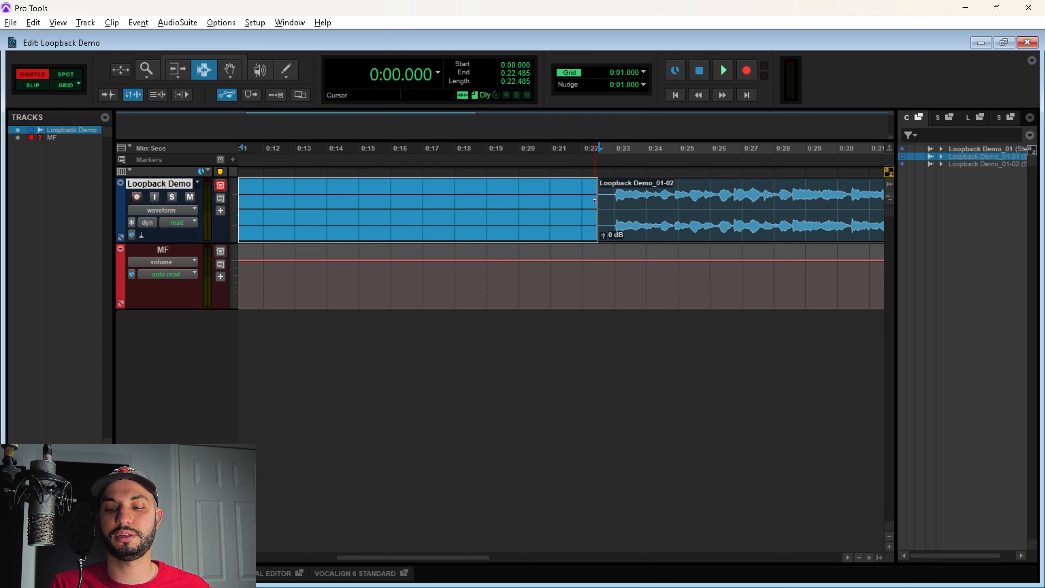
pyautogui.press('Delete')
# Add a short fade-in at the start of clip Loopback Demo_01-03 with the Smart Tool
pyautogui.press('r')
pyautogui.press('r')
pyautogui.press('t')
pyautogui.press('t')
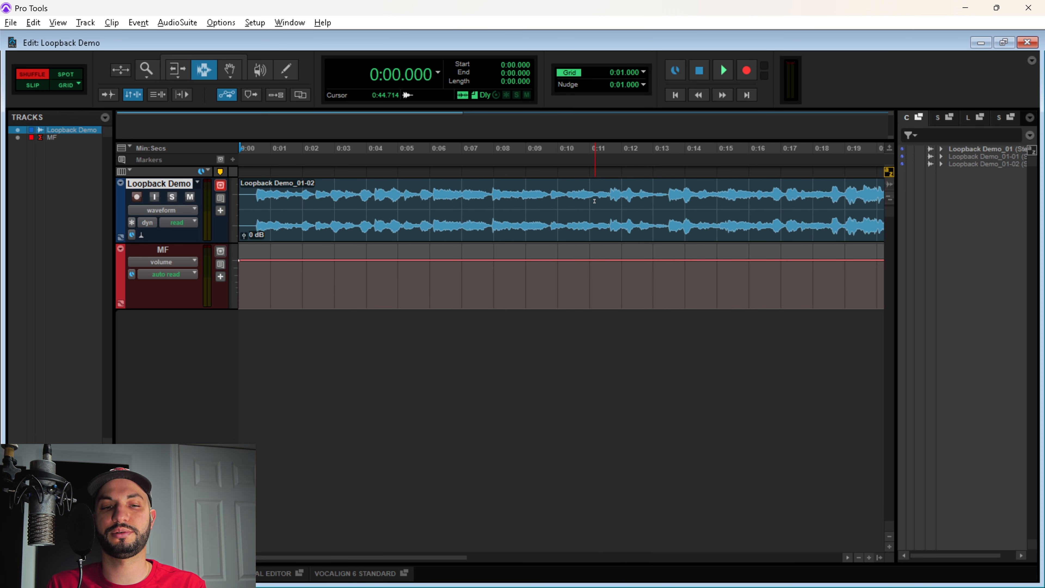
pyautogui.hotkey('F6', 'F7')
pyautogui.moveTo(239, 189); pyautogui.dragTo(253, 199)
# Trim the clip to end at 0:40.277 and add a 1.792-second fade-out at its end
pyautogui.press('r')
pyautogui.press('r')
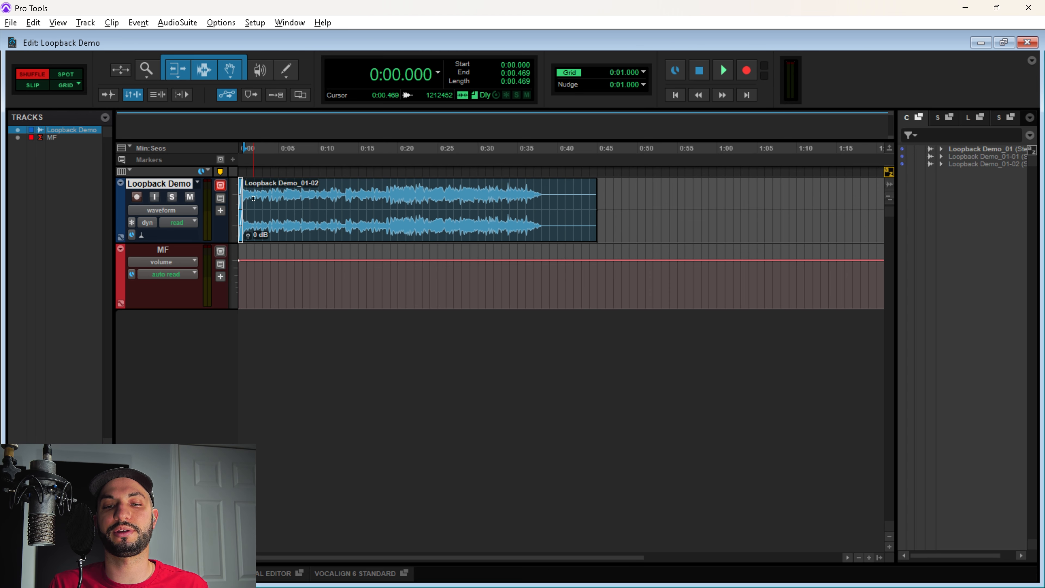
pyautogui.click(560, 188)
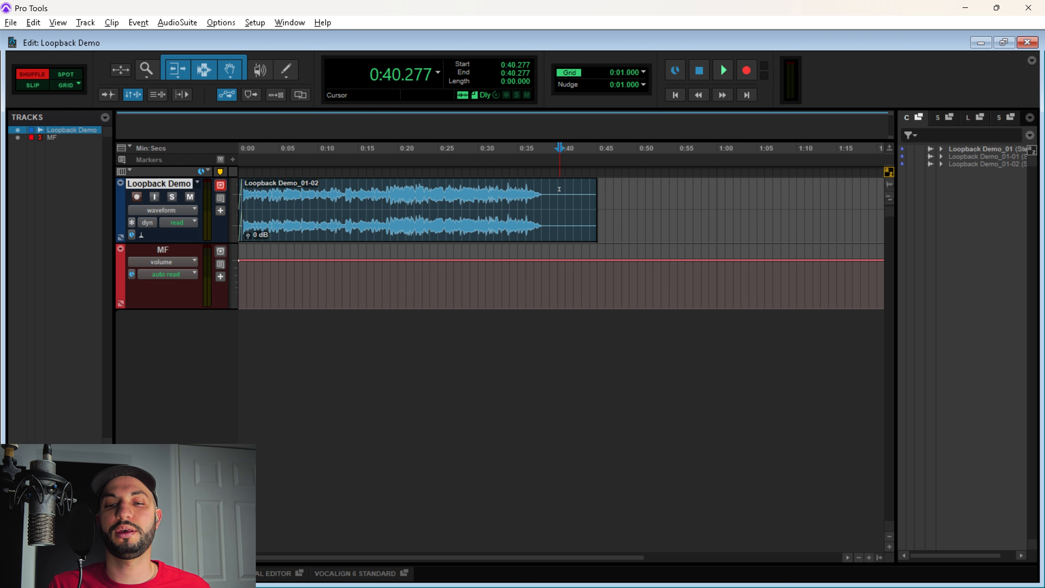
pyautogui.click(578, 212)
pyautogui.press('Delete')
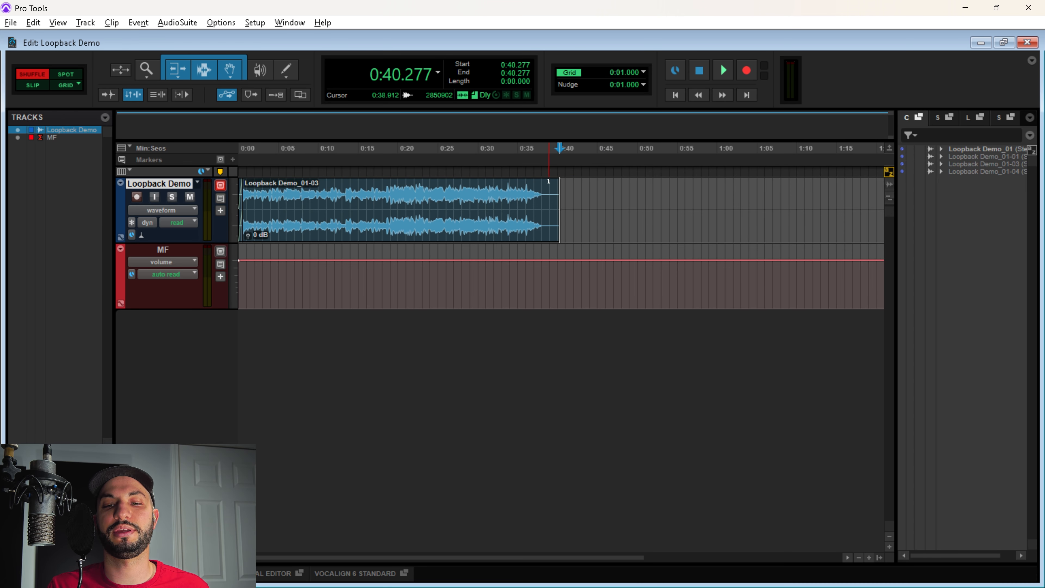
pyautogui.moveTo(558, 183); pyautogui.dragTo(545, 183)
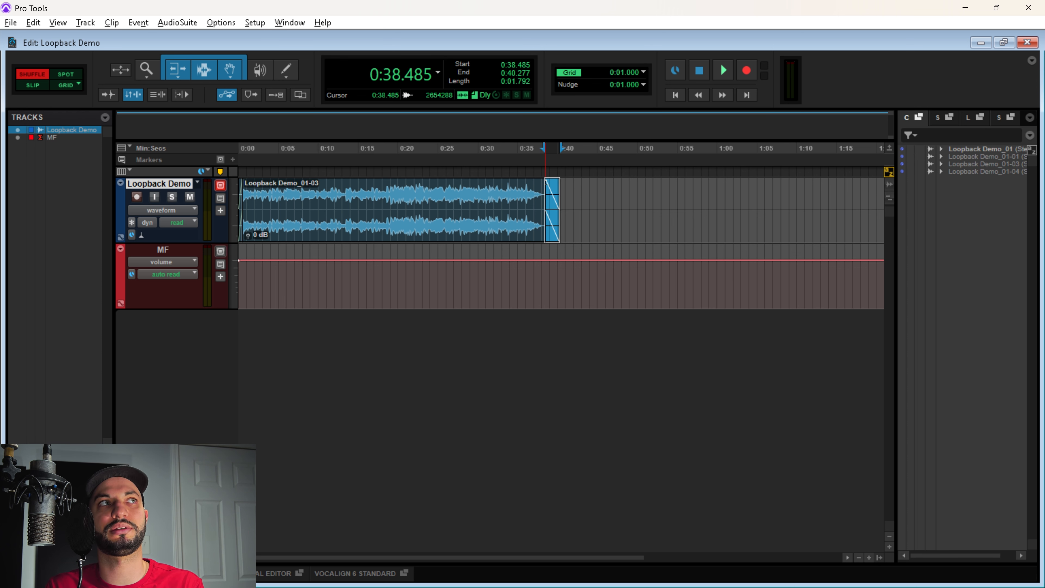
pyautogui.press('F7')
pyautogui.doubleClick(363, 203)
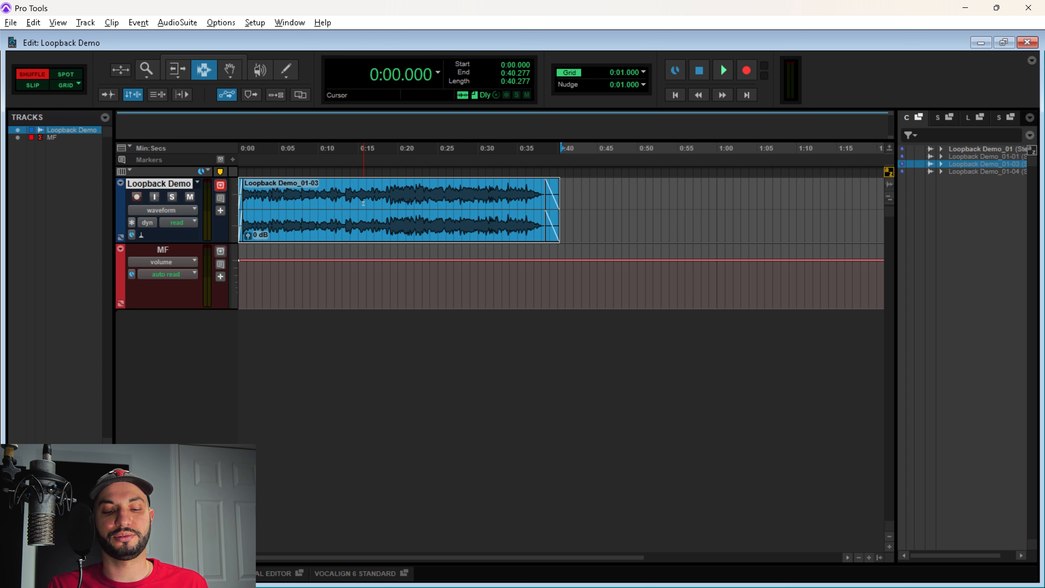
pyautogui.hotkey('alt', 'f')
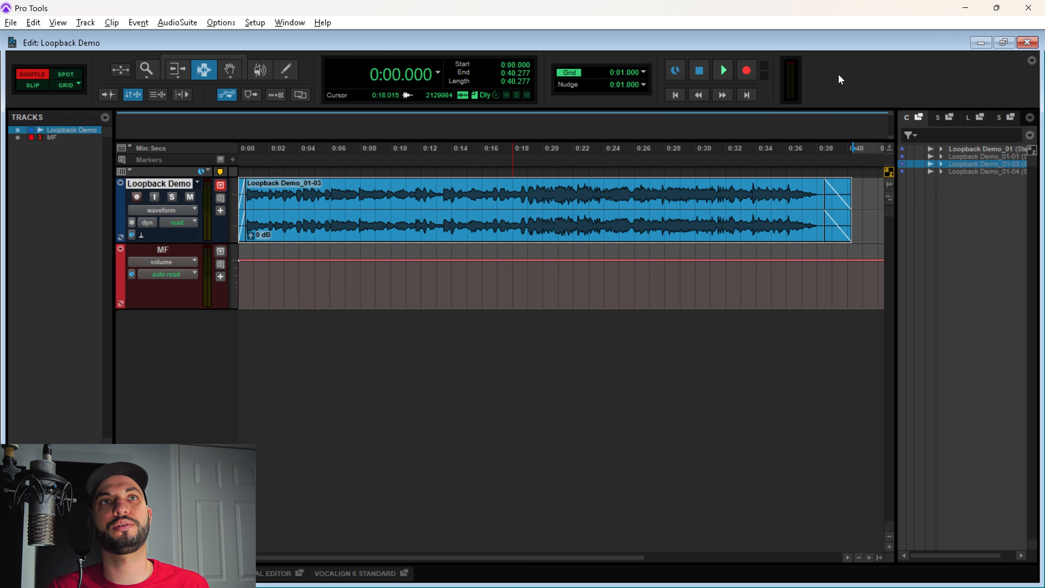
# Route Loopback Demo's output to Analogue 1-2 (Stereo) in the Mix window, then return to the Edit window
pyautogui.hotkey('ctrl', '=')
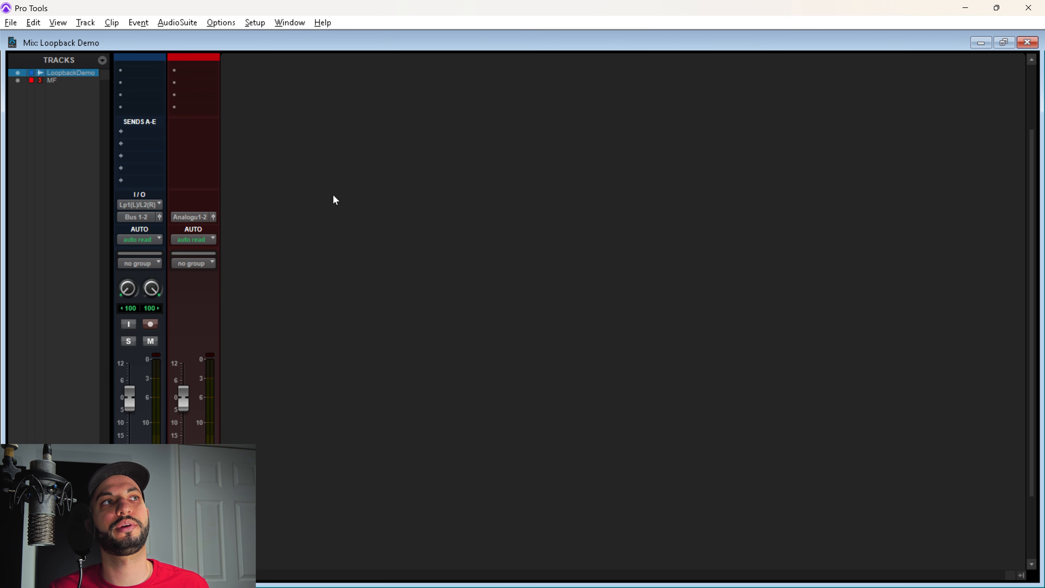
pyautogui.click(136, 218)
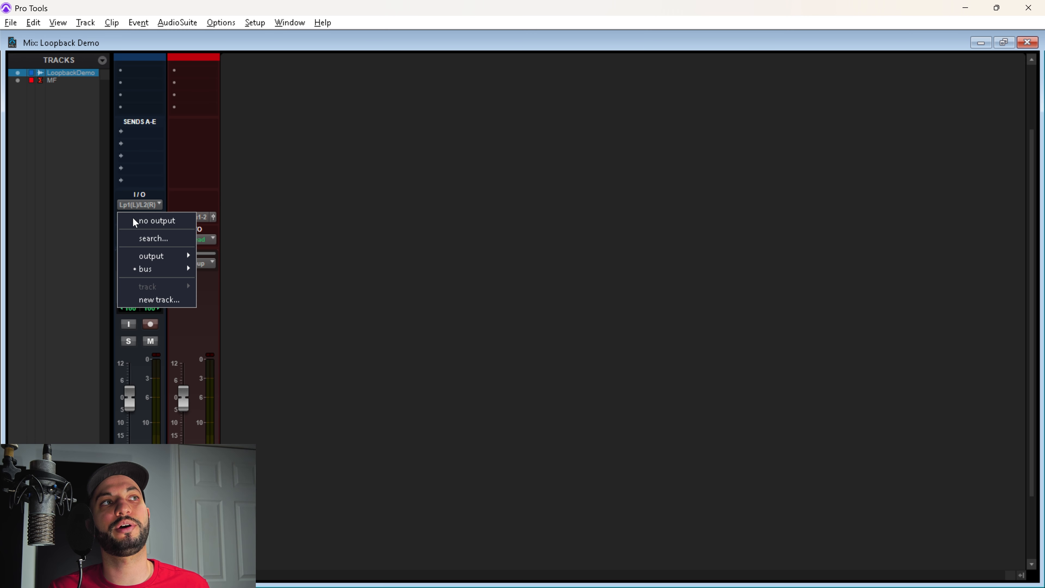
pyautogui.moveTo(186, 257)
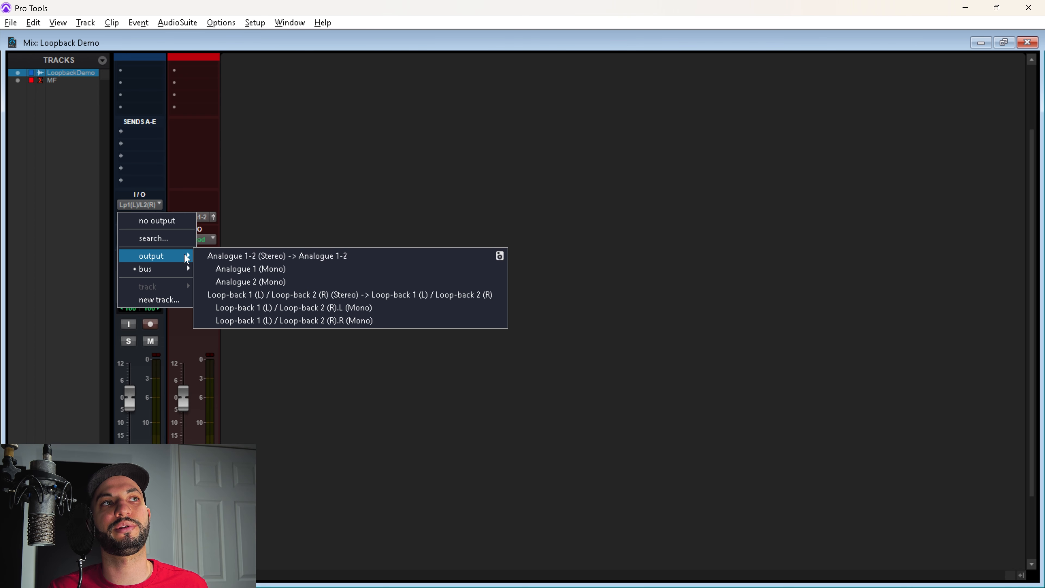
pyautogui.click(222, 260)
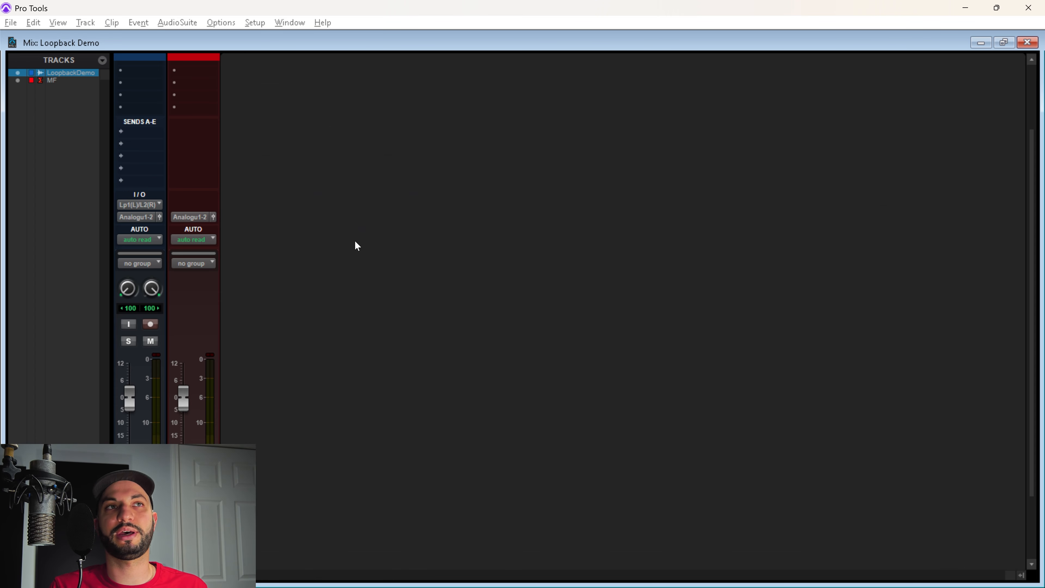
pyautogui.hotkey('ctrl', '=')
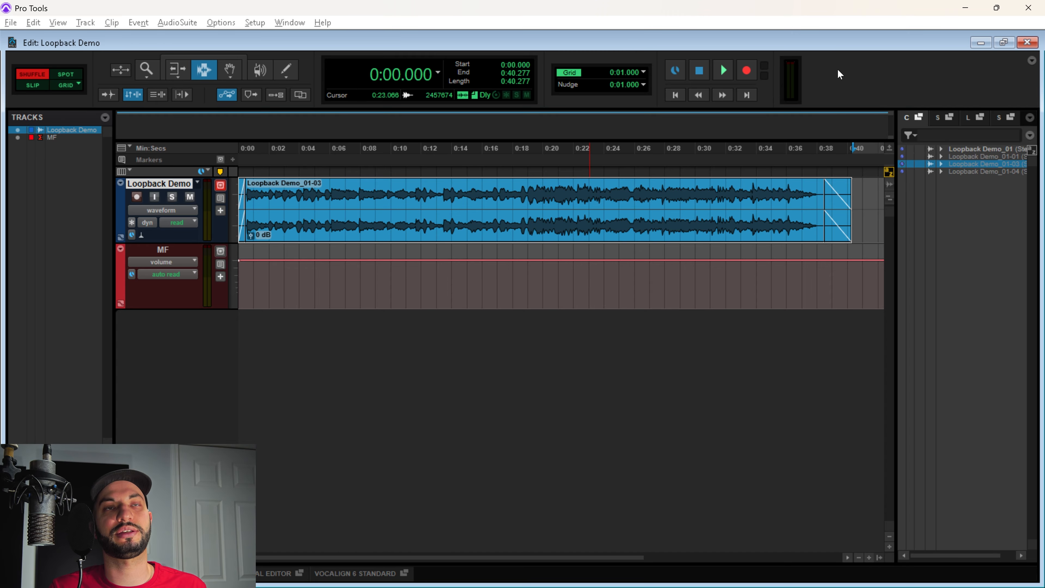
pyautogui.press('space')
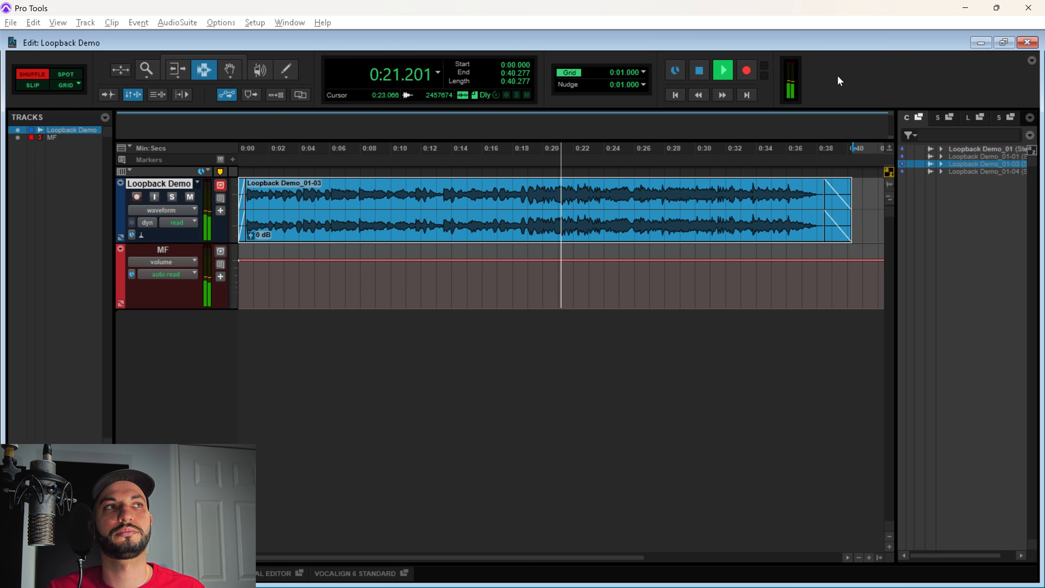
pyautogui.press('space')
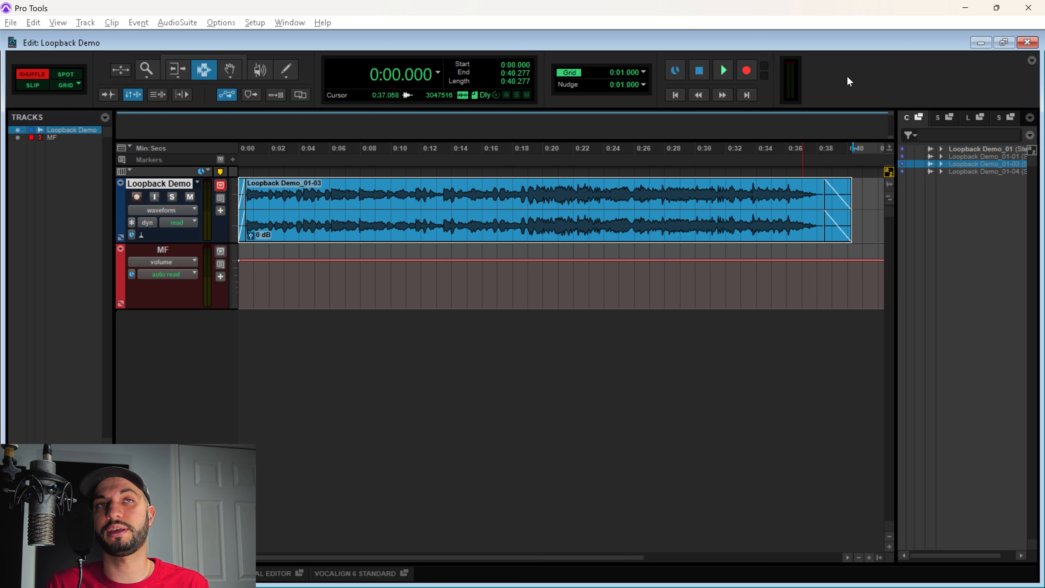
pyautogui.hotkey('alt', 'Tab')
# Push the iD Loop-back Mixer MAIN OUTPUT 1|2 fader up to about +2 dB
pyautogui.press('Tab')
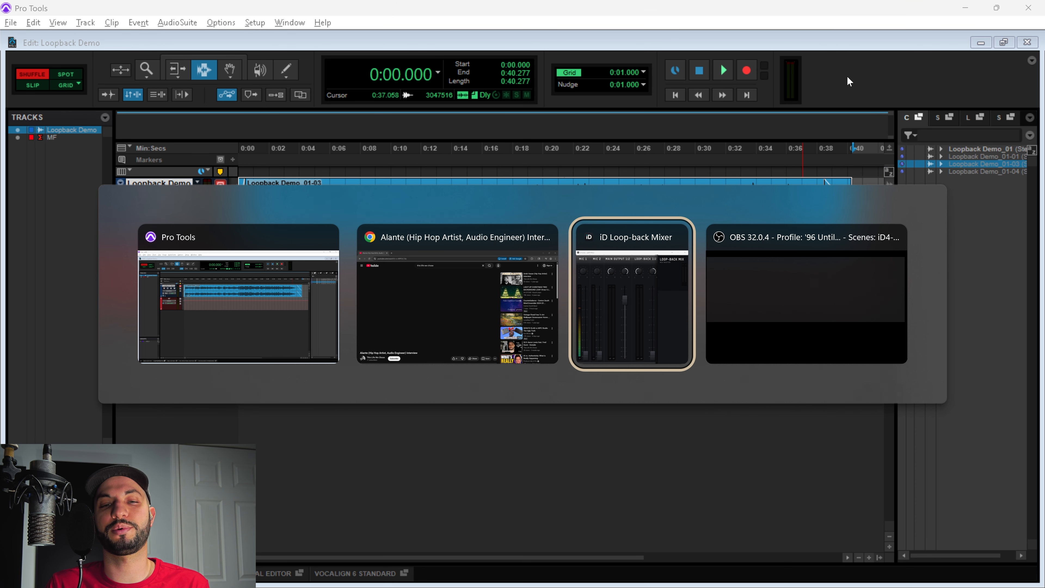
pyautogui.press('Tab')
pyautogui.press('Tab')
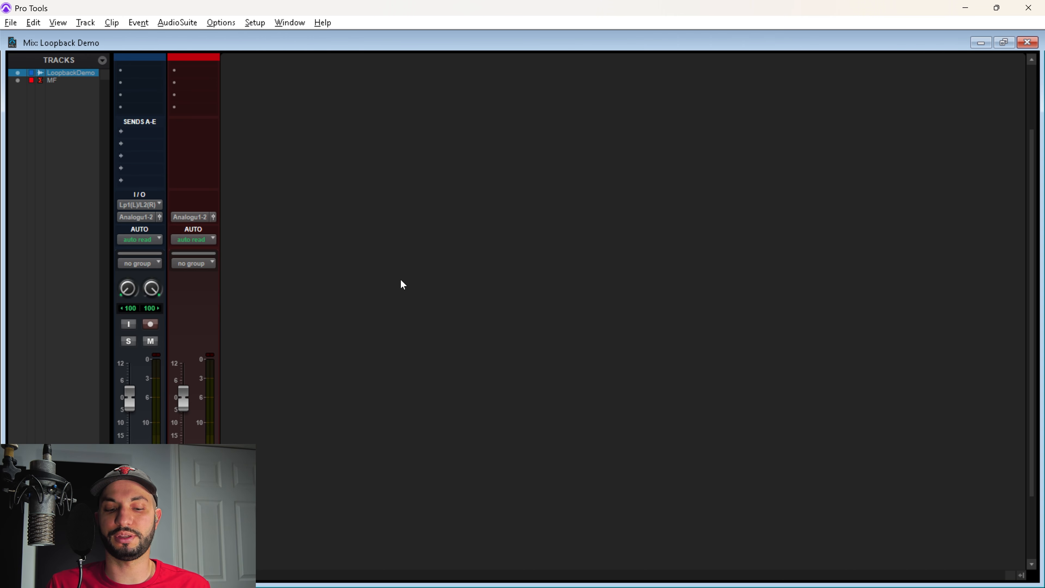
pyautogui.hotkey('alt', 'Tab')
pyautogui.hotkey('alt', 'Tab')
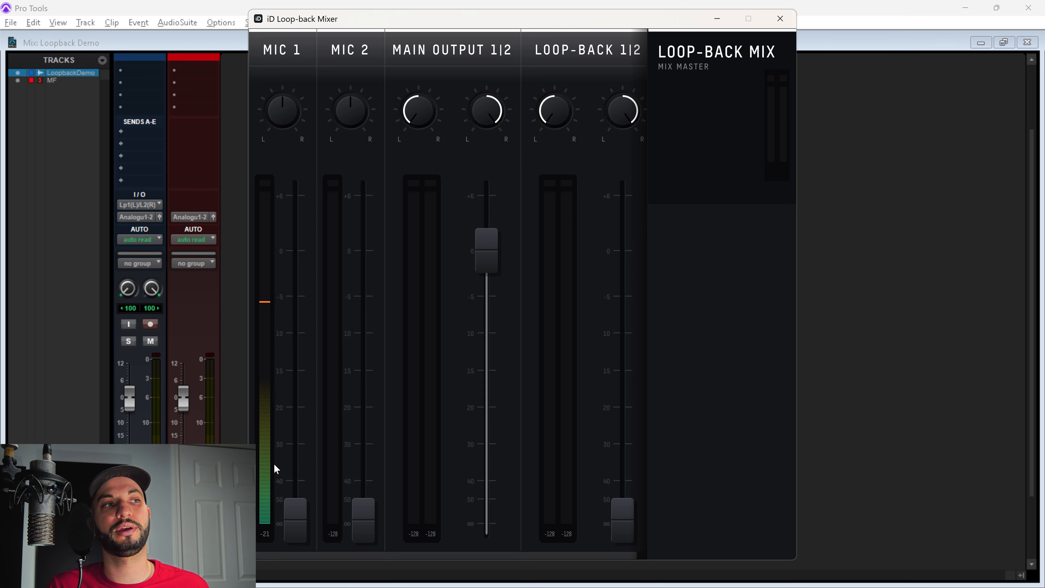
pyautogui.hotkey('alt', 'Tab')
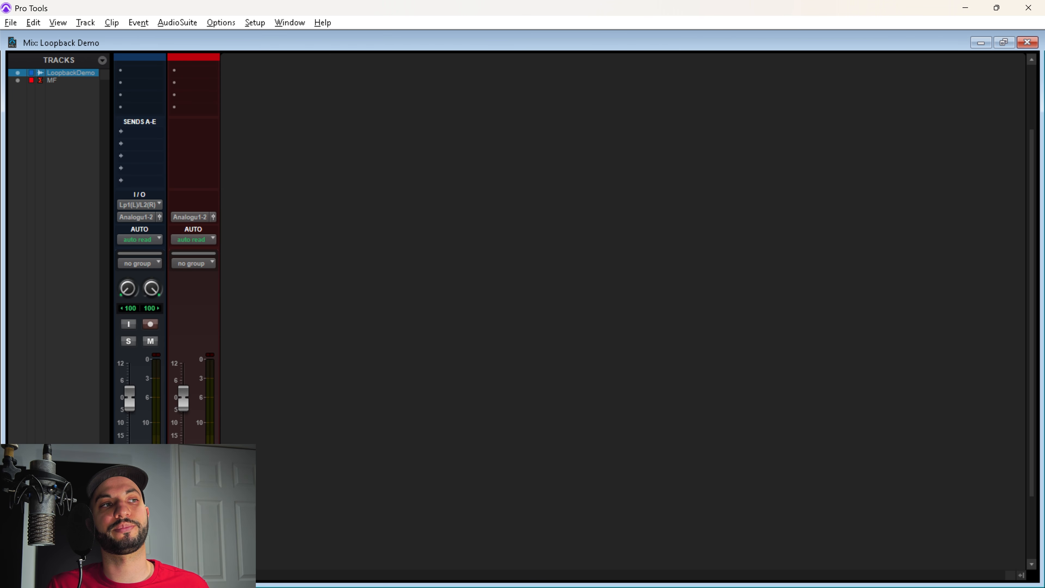
pyautogui.hotkey('alt', 'Tab')
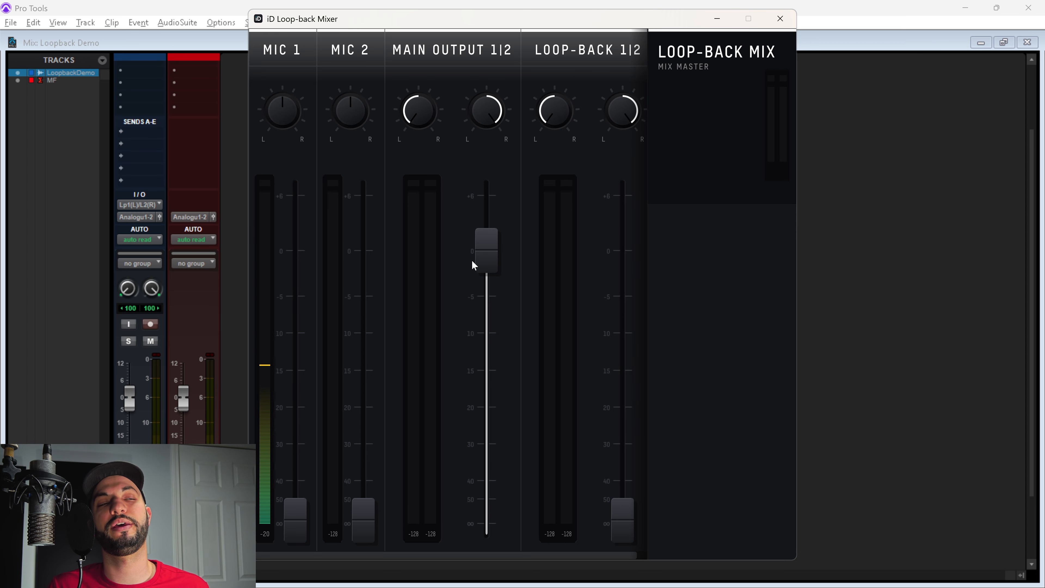
pyautogui.moveTo(487, 256)
pyautogui.mouseDown()
pyautogui.moveTo(485, 238)
pyautogui.moveTo(486, 288)
pyautogui.moveTo(486, 257)
pyautogui.mouseUp()
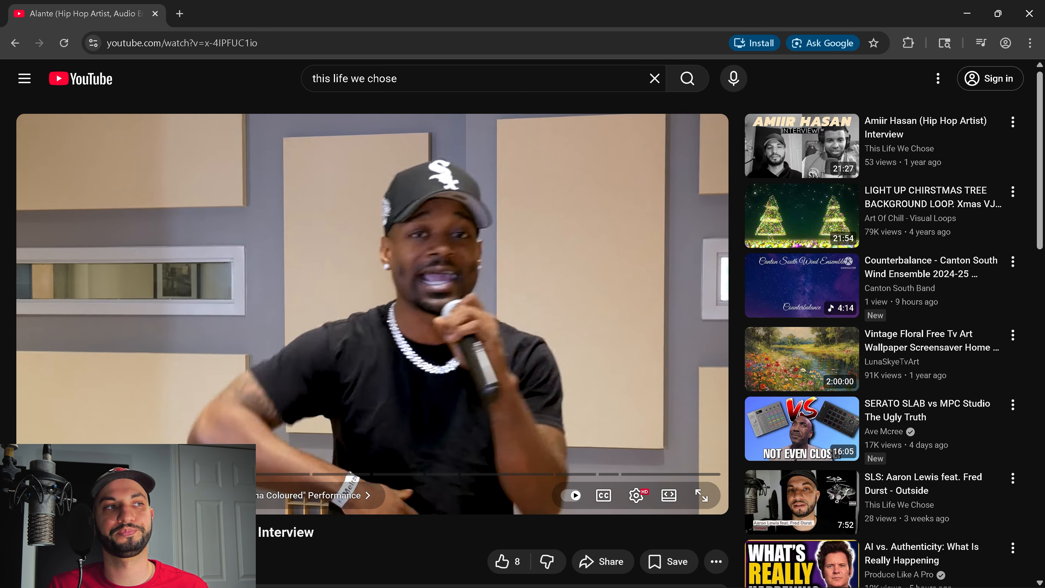
# Return to Pro Tools and switch from the Mix window to the Edit window showing Loopback Demo_01-03
pyautogui.hotkey('alt', 'Tab')
pyautogui.hotkey('alt', 'Tab')
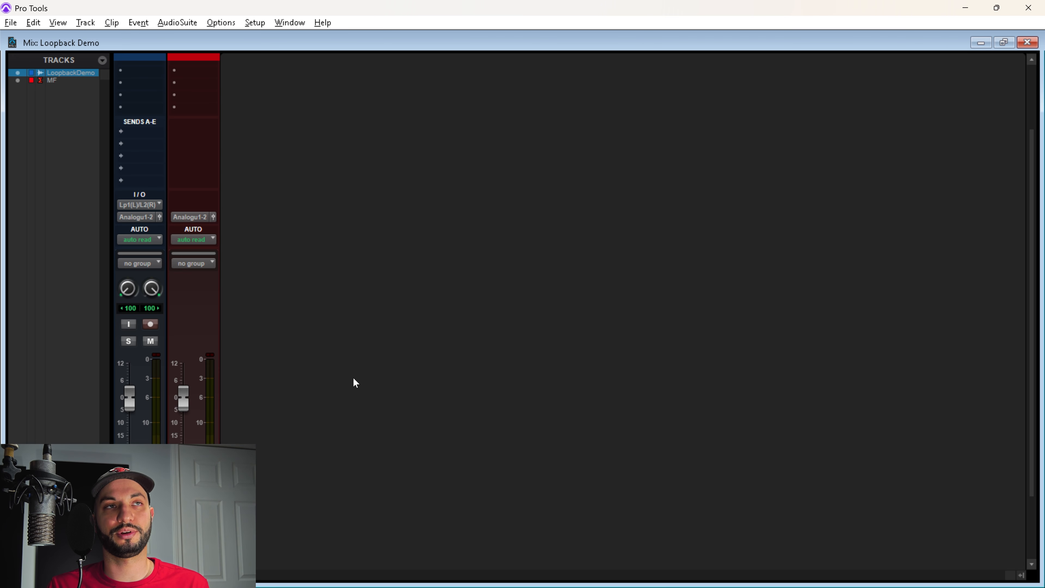
pyautogui.hotkey('ctrl', '=')
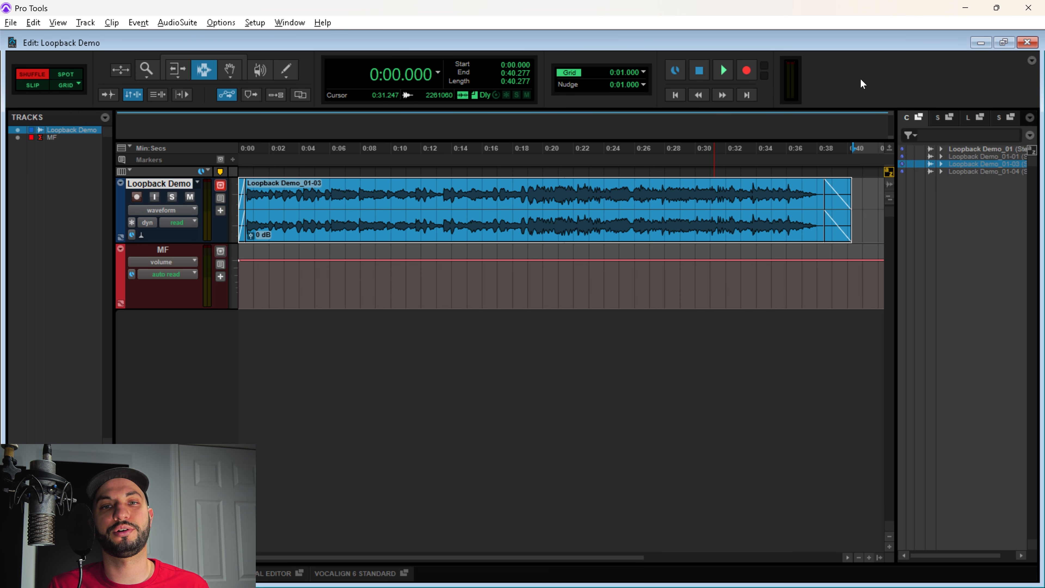
pyautogui.hotkey('alt', 'Tab')
pyautogui.press('Tab')
pyautogui.press('Tab')
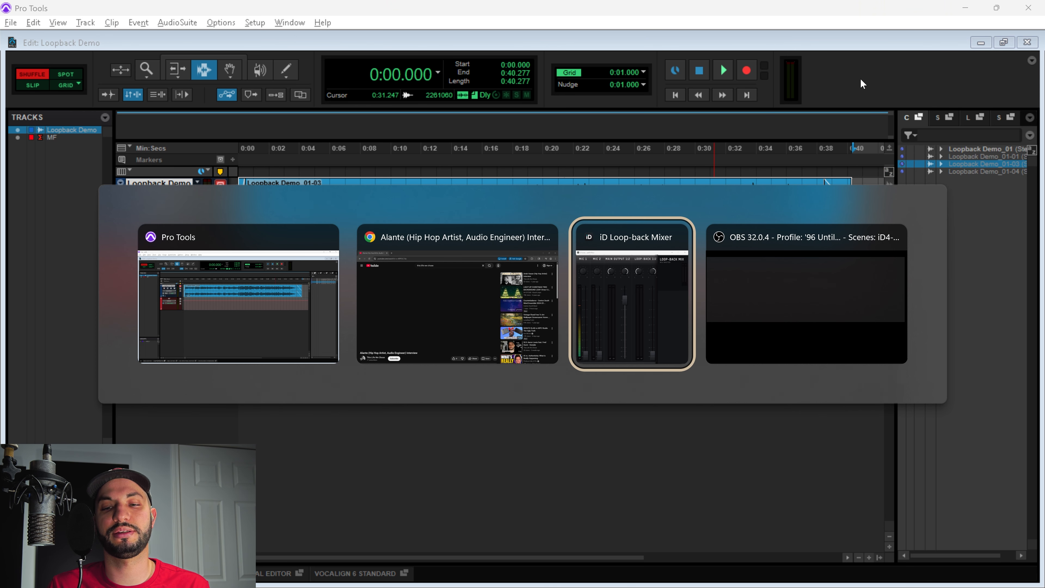